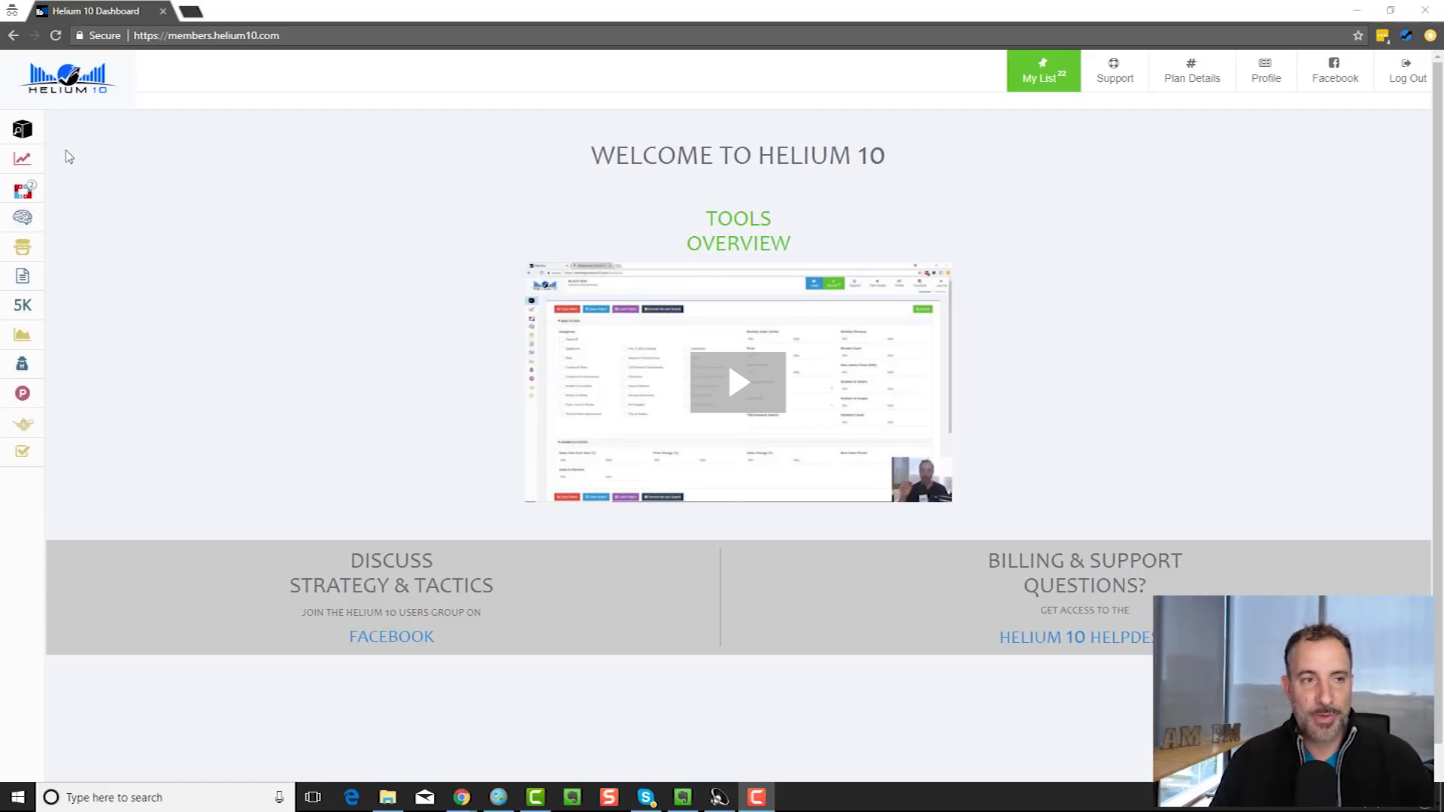
Run a fresh Magnet keyword search for 'tactical flashlight' on amazon.com.
mouse_move(33, 161)
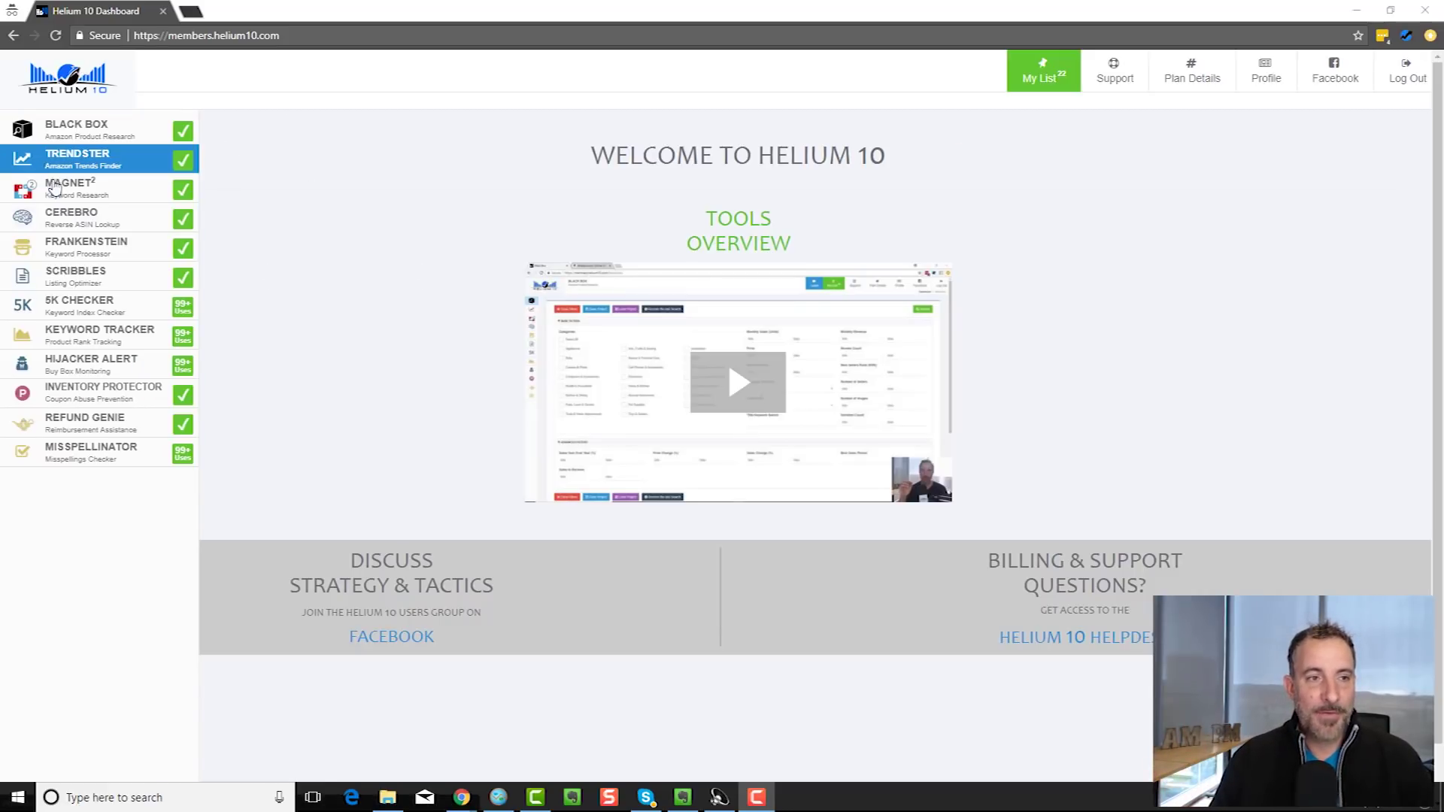
click(54, 188)
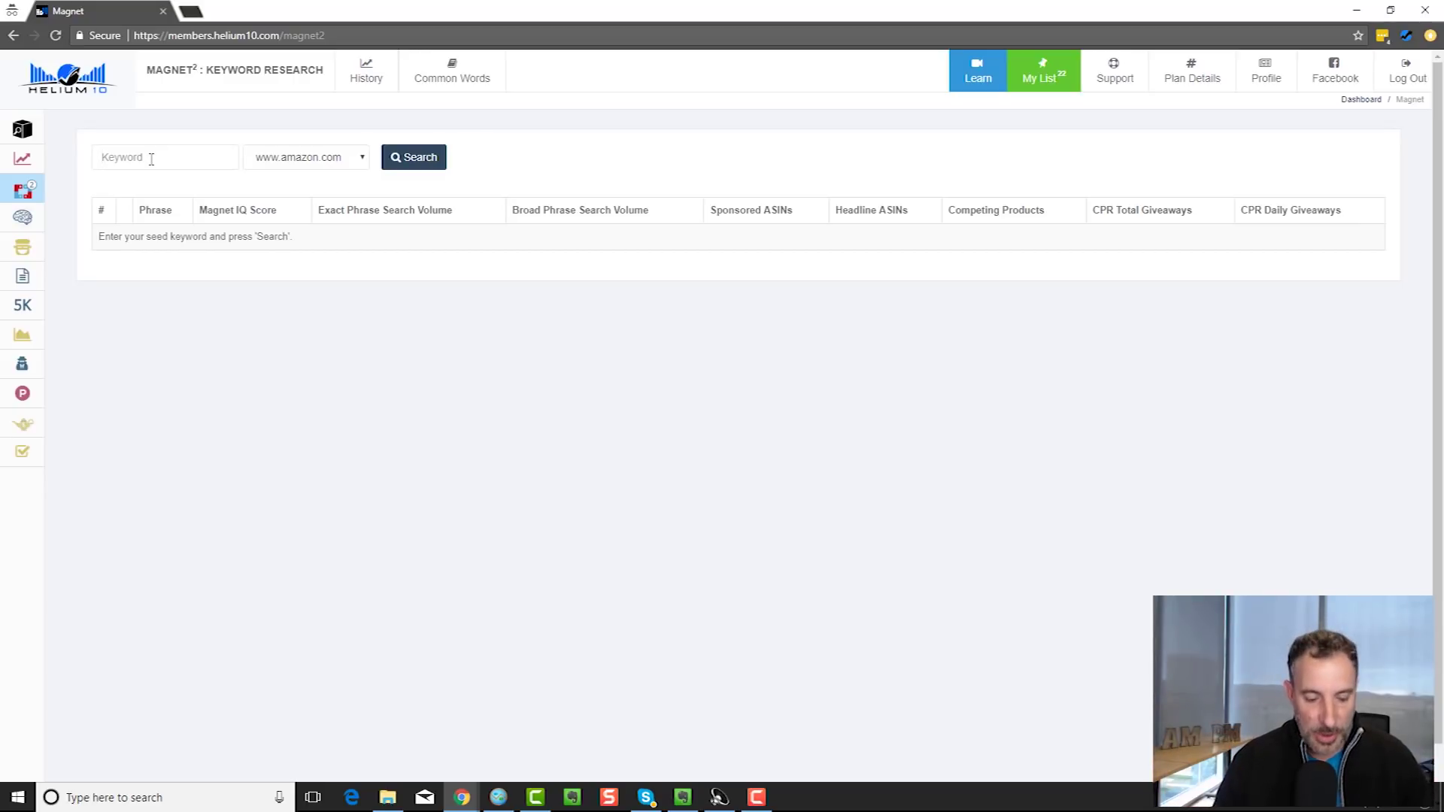
text(tactica)
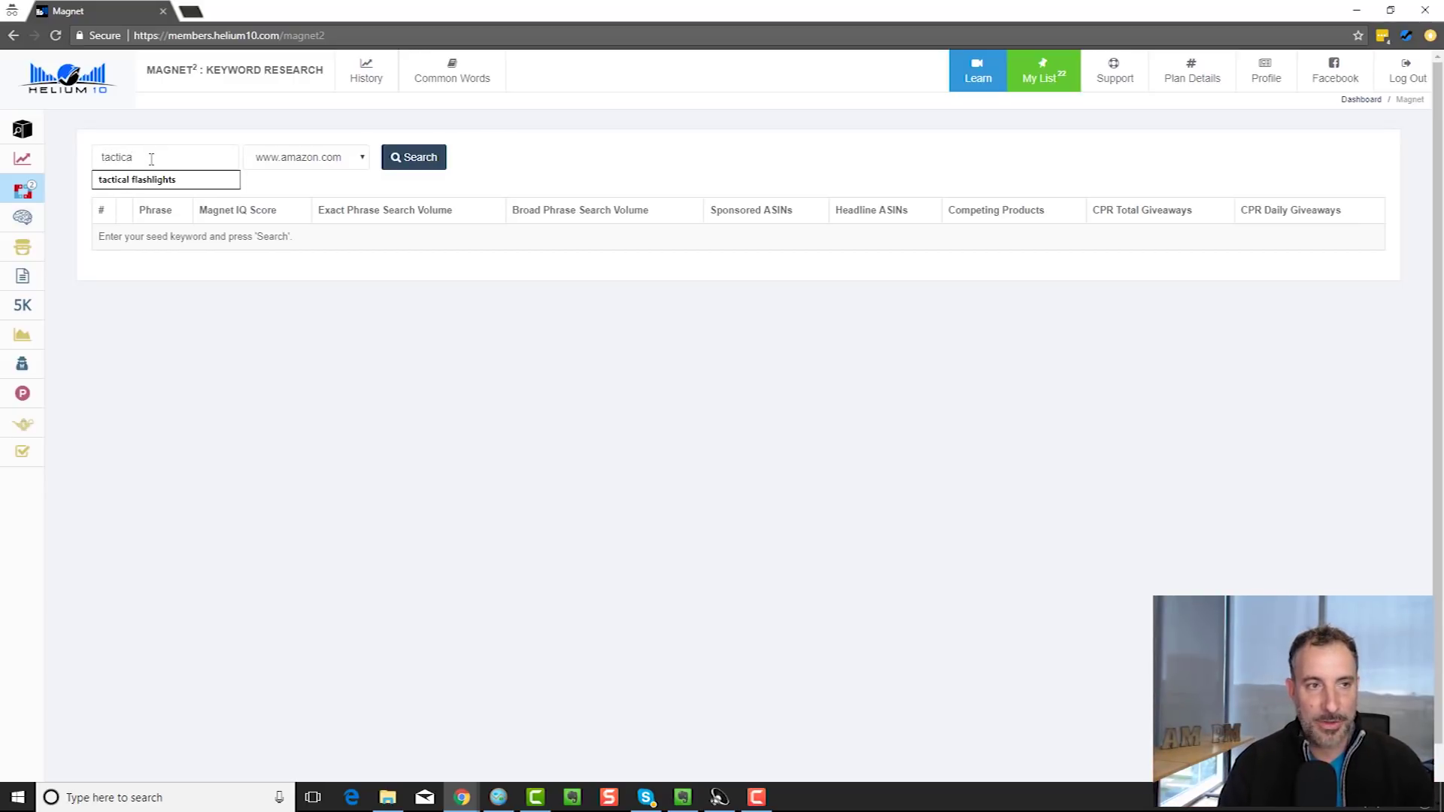
text(l flashlight)
click(403, 163)
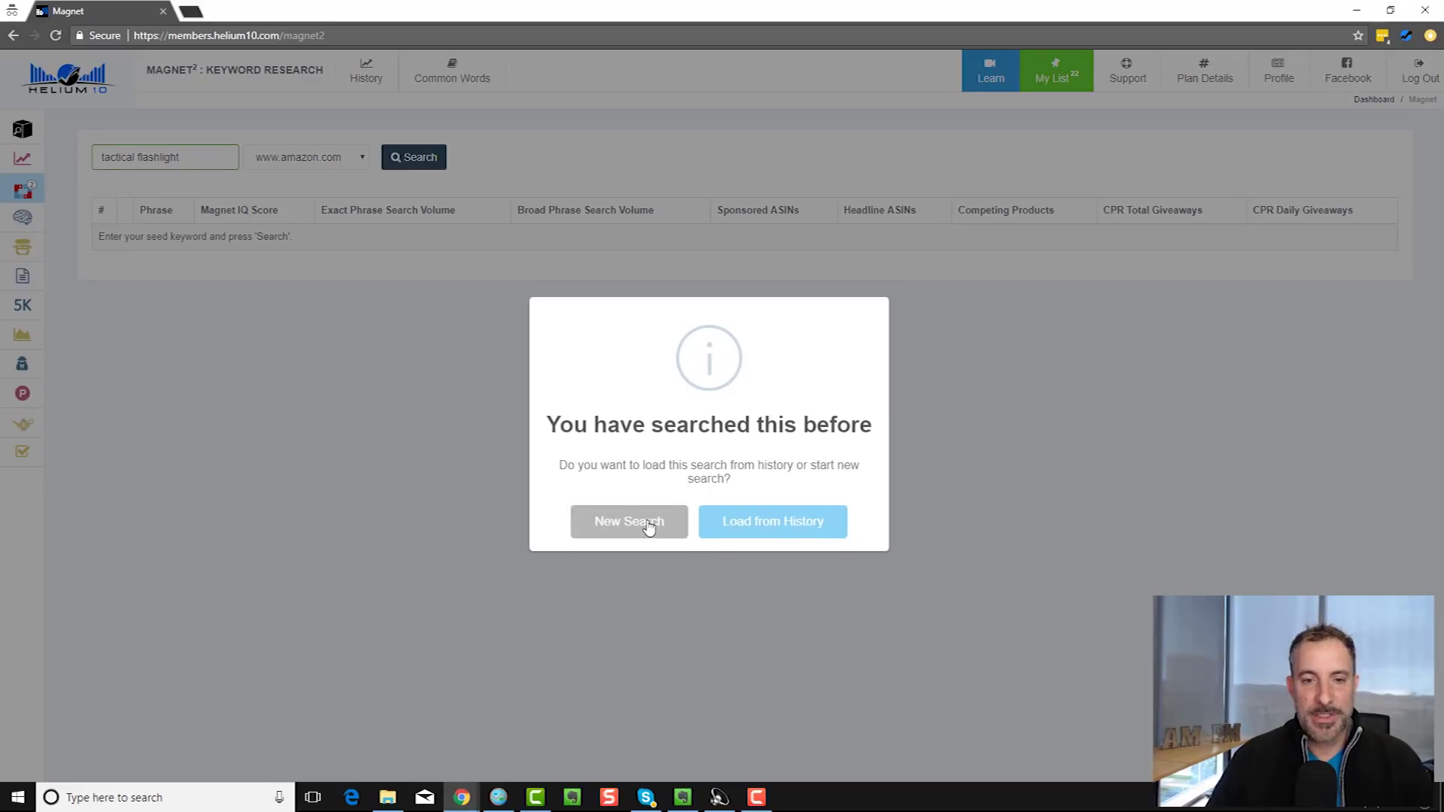
click(648, 527)
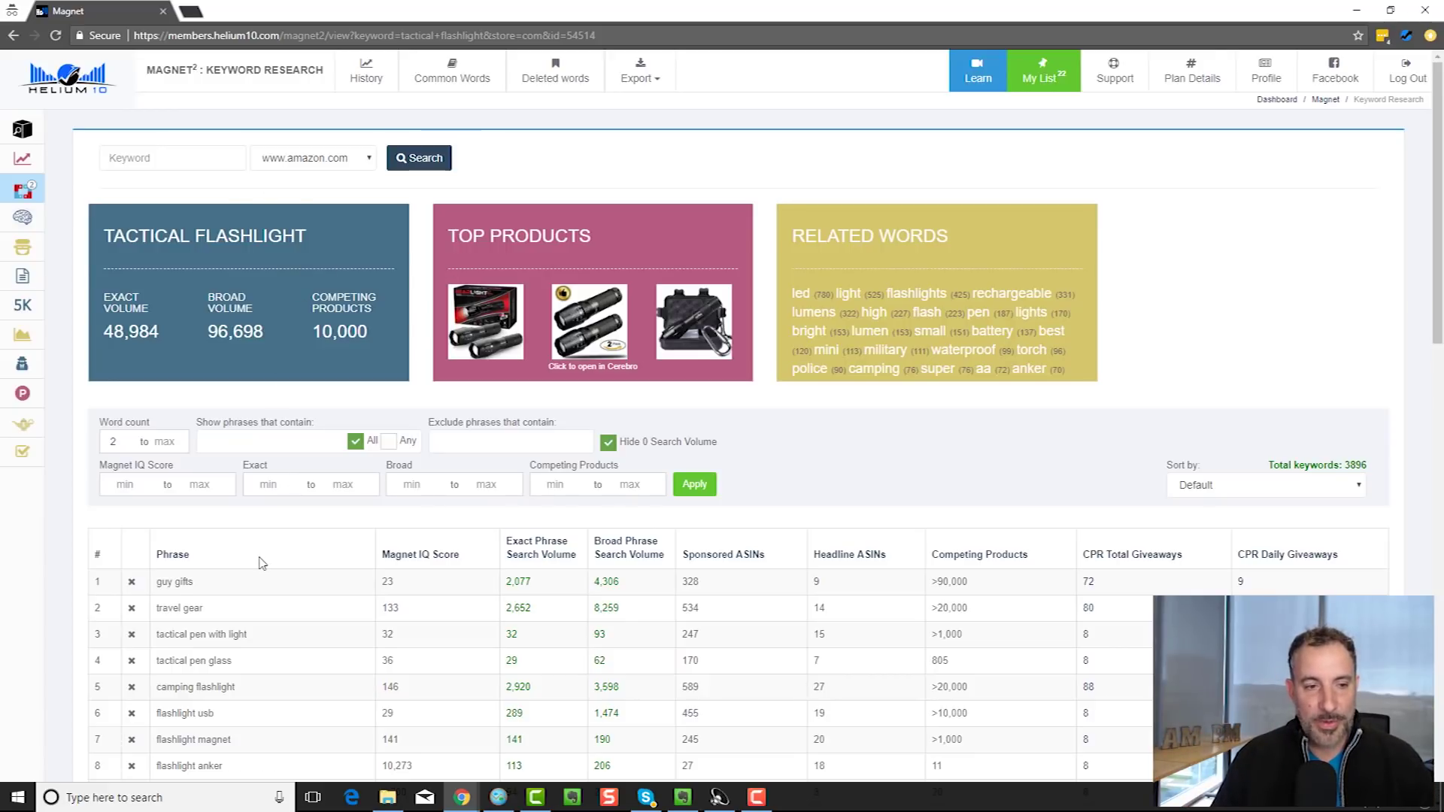
Browse the 3,896 tactical flashlight keywords (48,984 exact, 96,698 broad volume) and return to the top.
scroll(262, 563, down, 1)
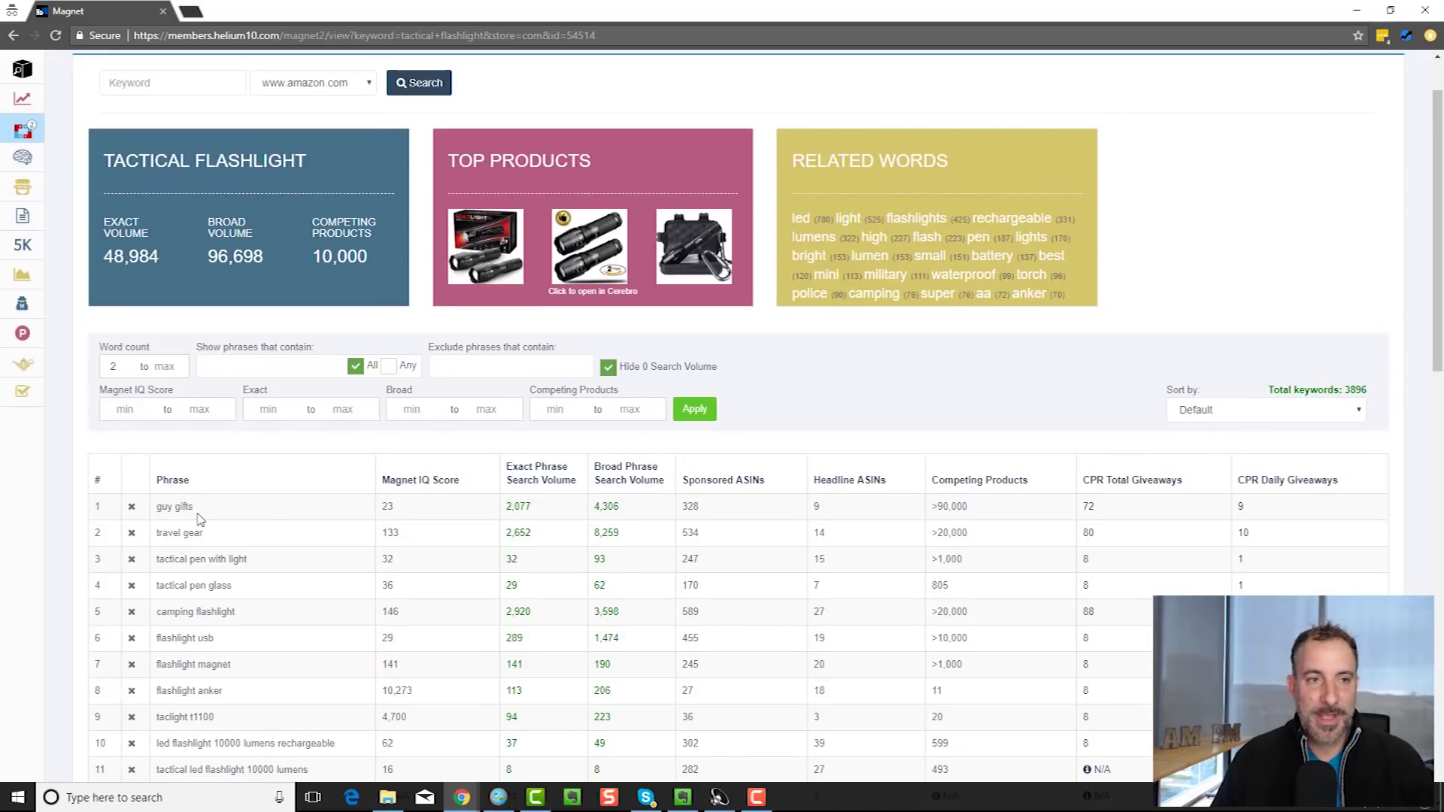
scroll(200, 519, up, 1)
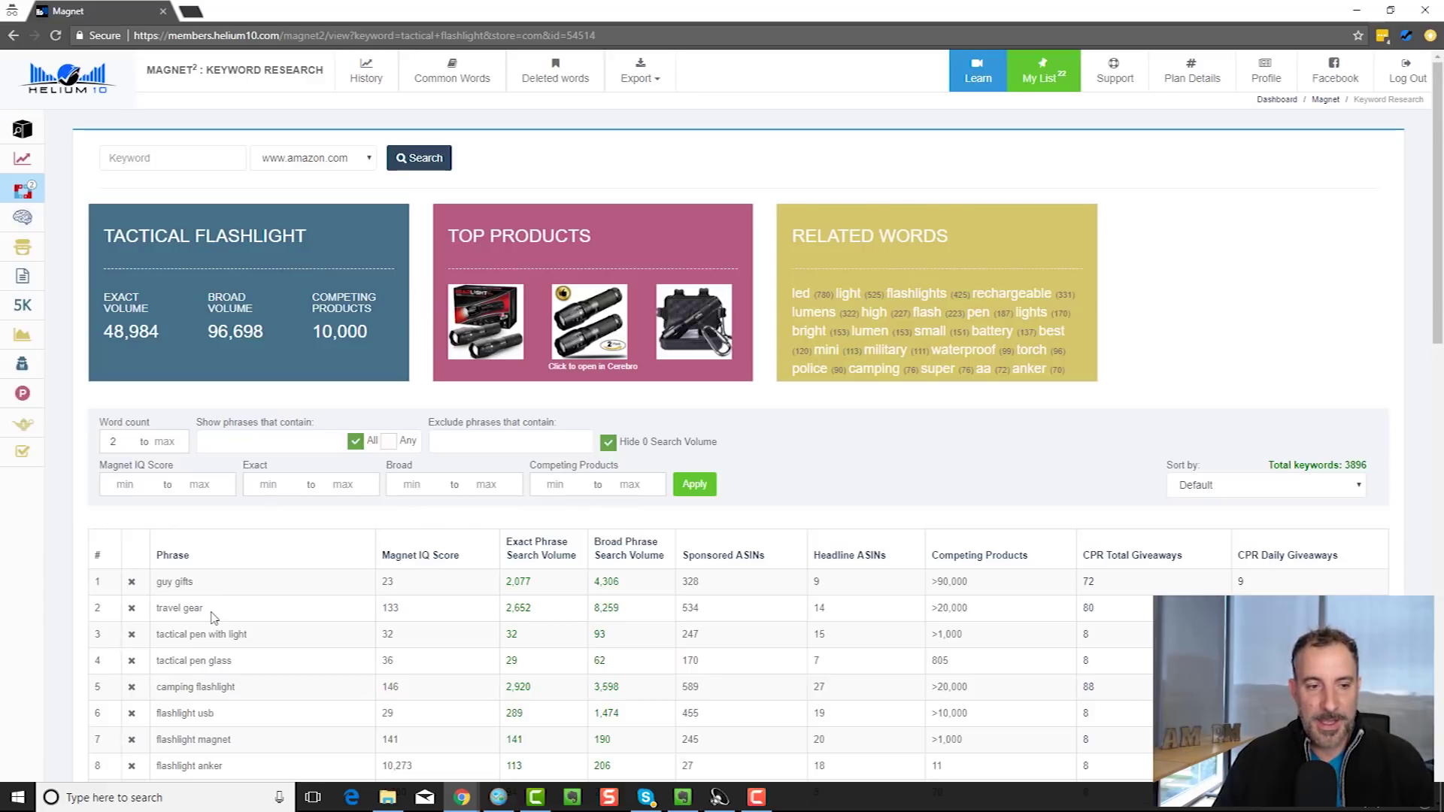
scroll(222, 617, down, 2)
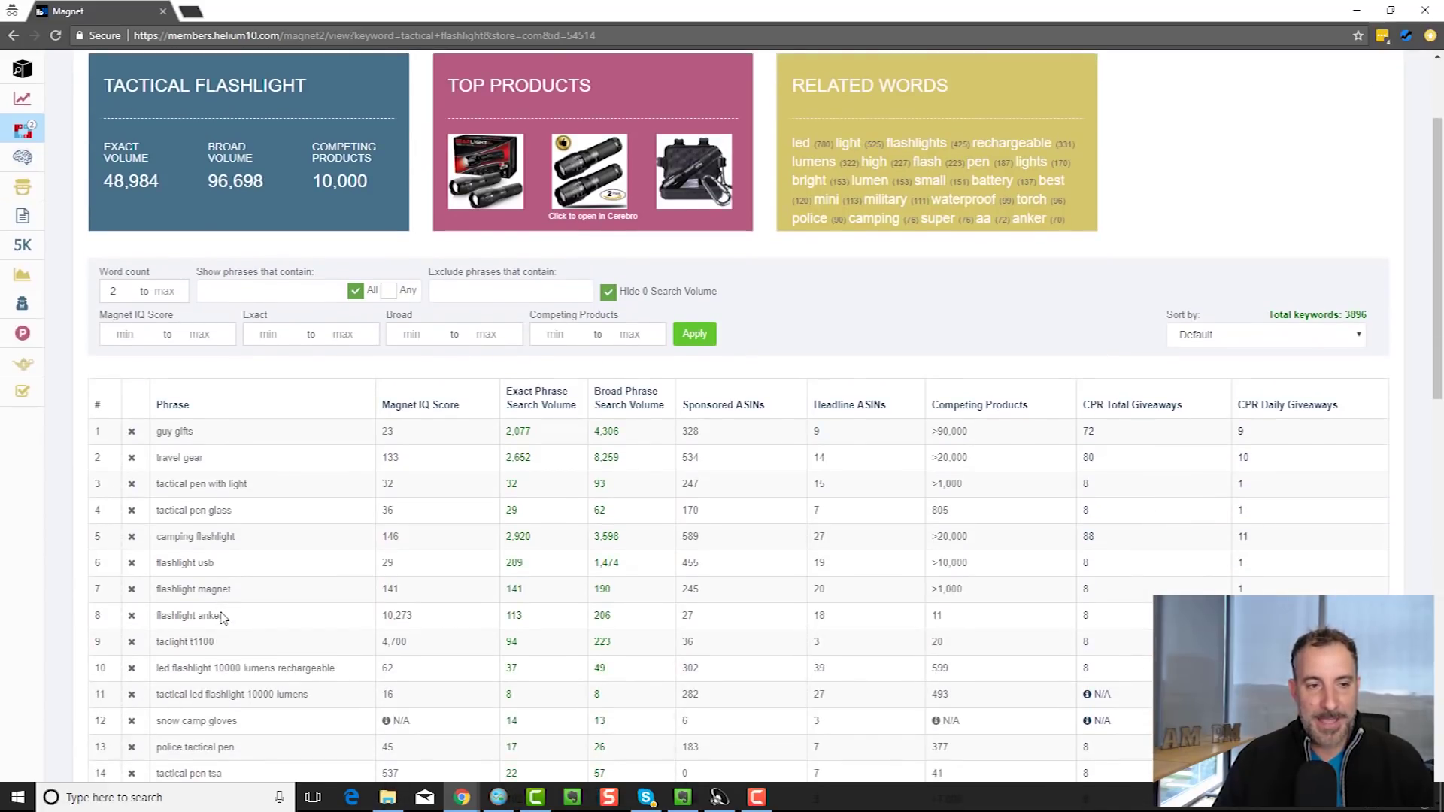
scroll(222, 613, down, 1)
scroll(222, 615, down, 1)
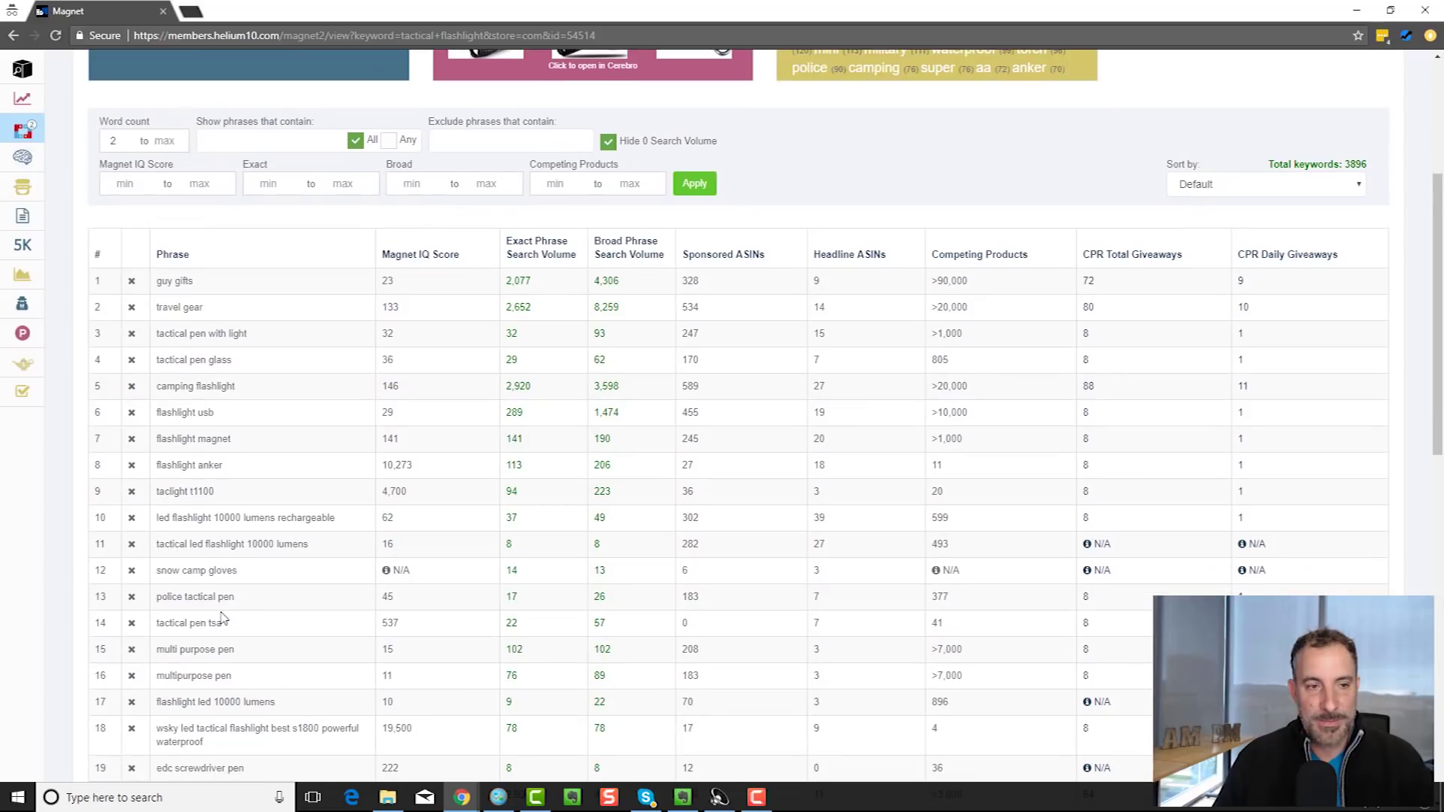
scroll(223, 617, down, 1)
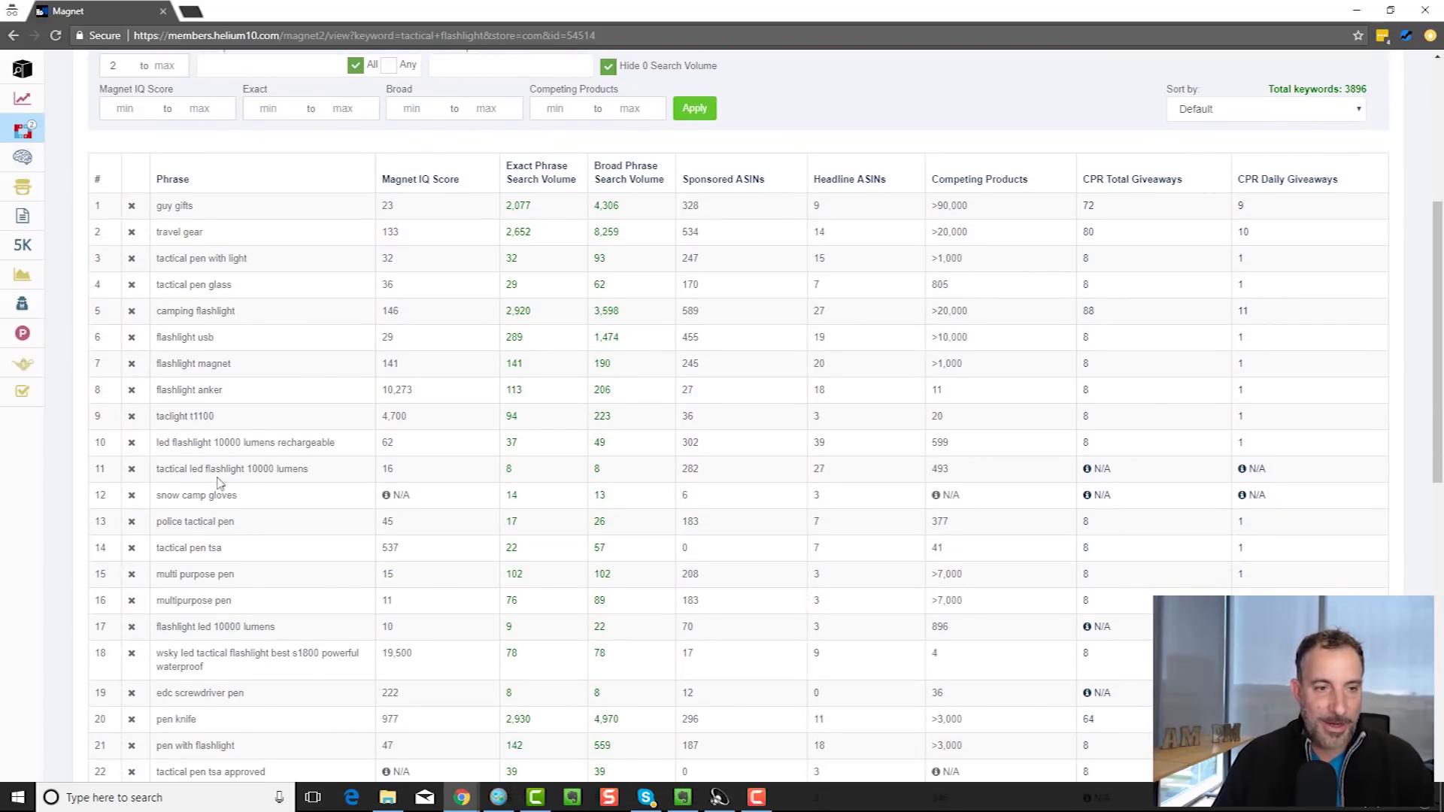
scroll(223, 456, down, 2)
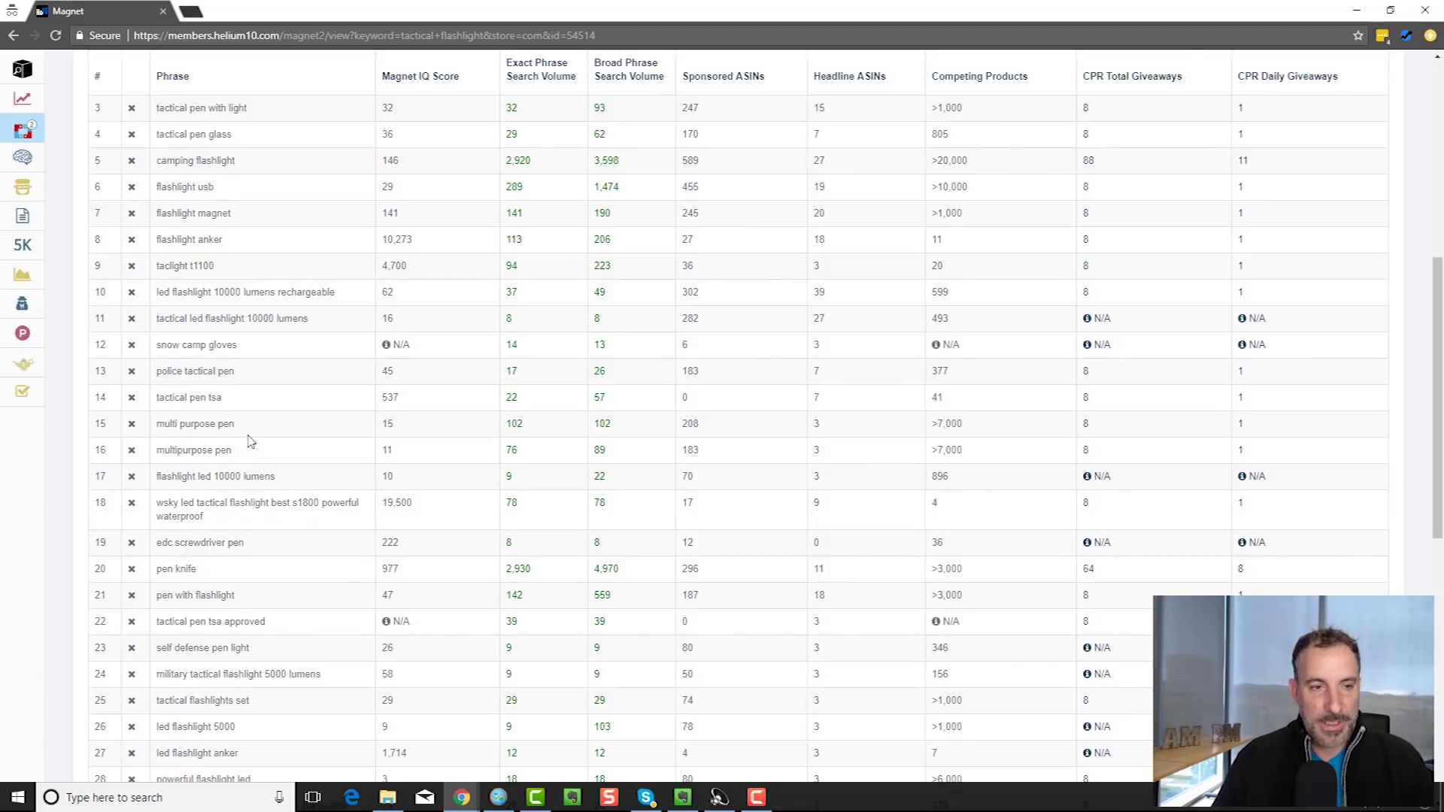
scroll(251, 442, up, 1)
scroll(250, 442, up, 2)
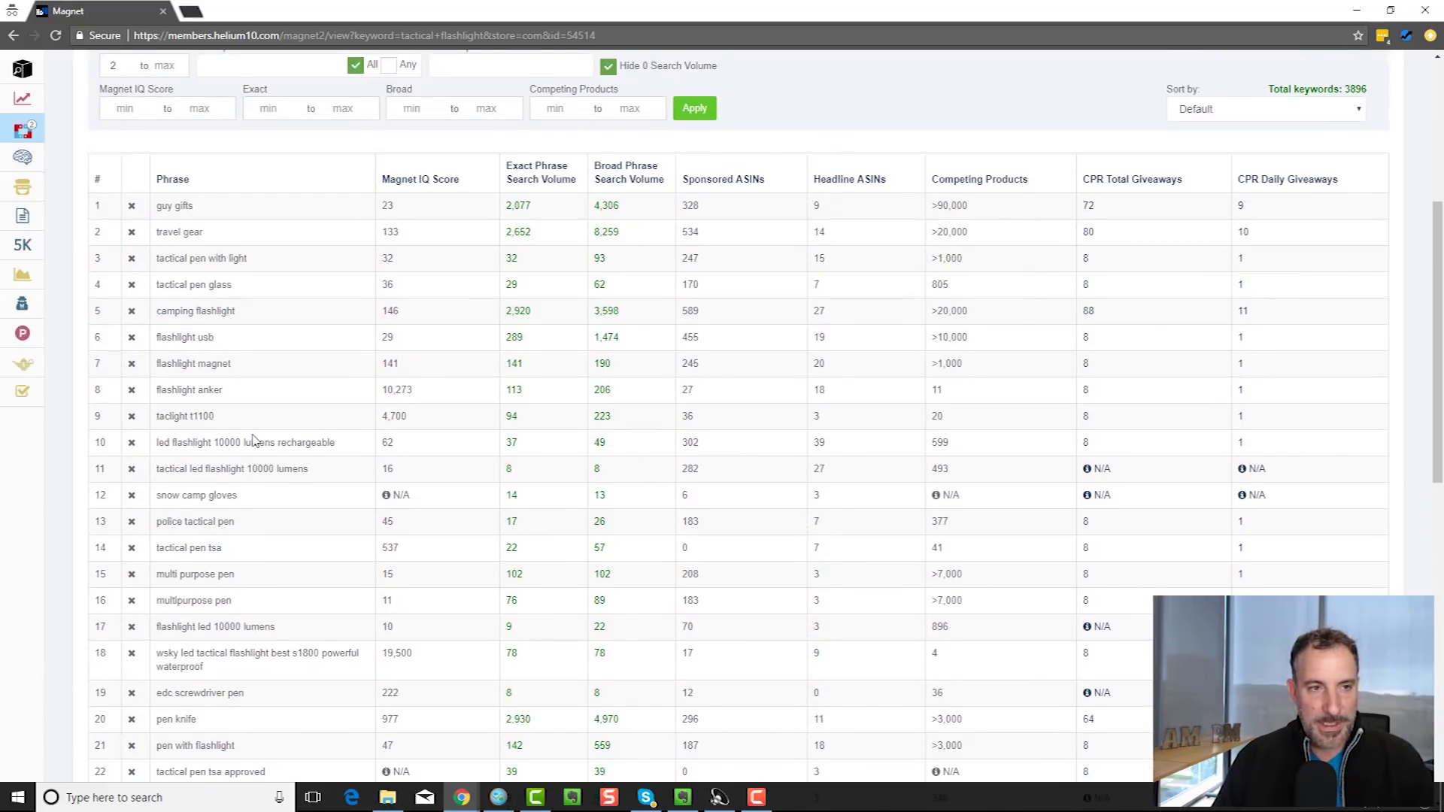
scroll(252, 440, up, 2)
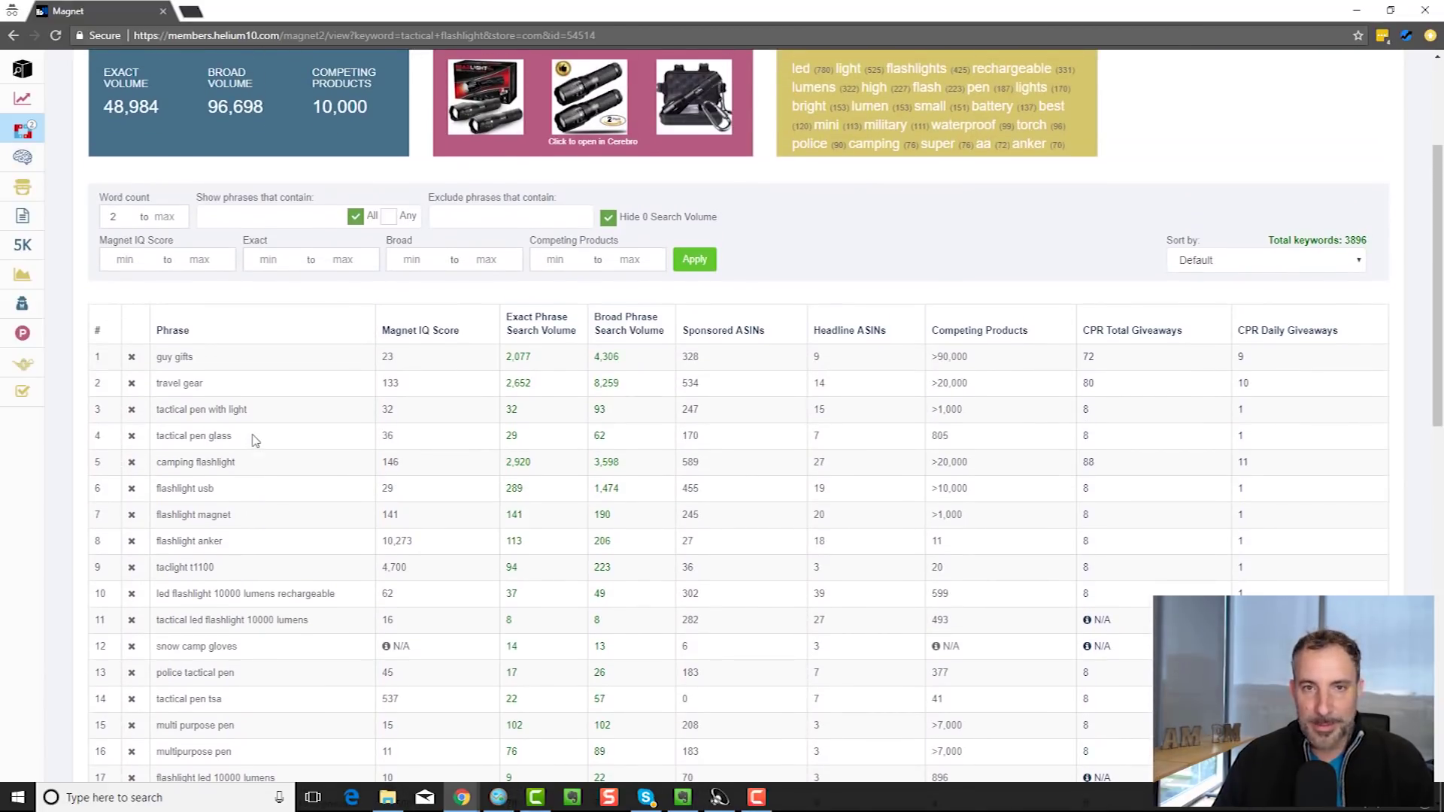
scroll(252, 440, up, 1)
scroll(255, 441, down, 6)
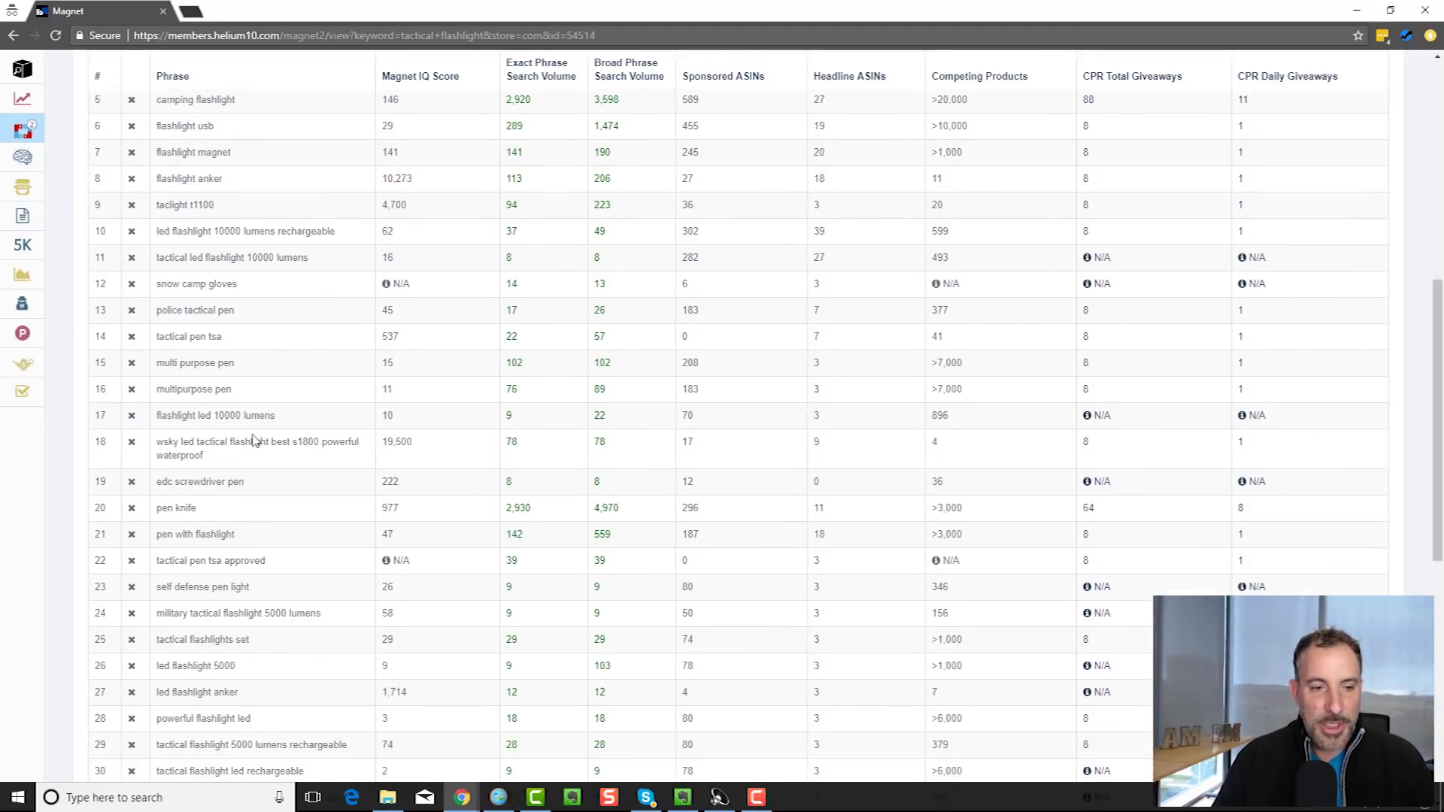
scroll(250, 704, down, 4)
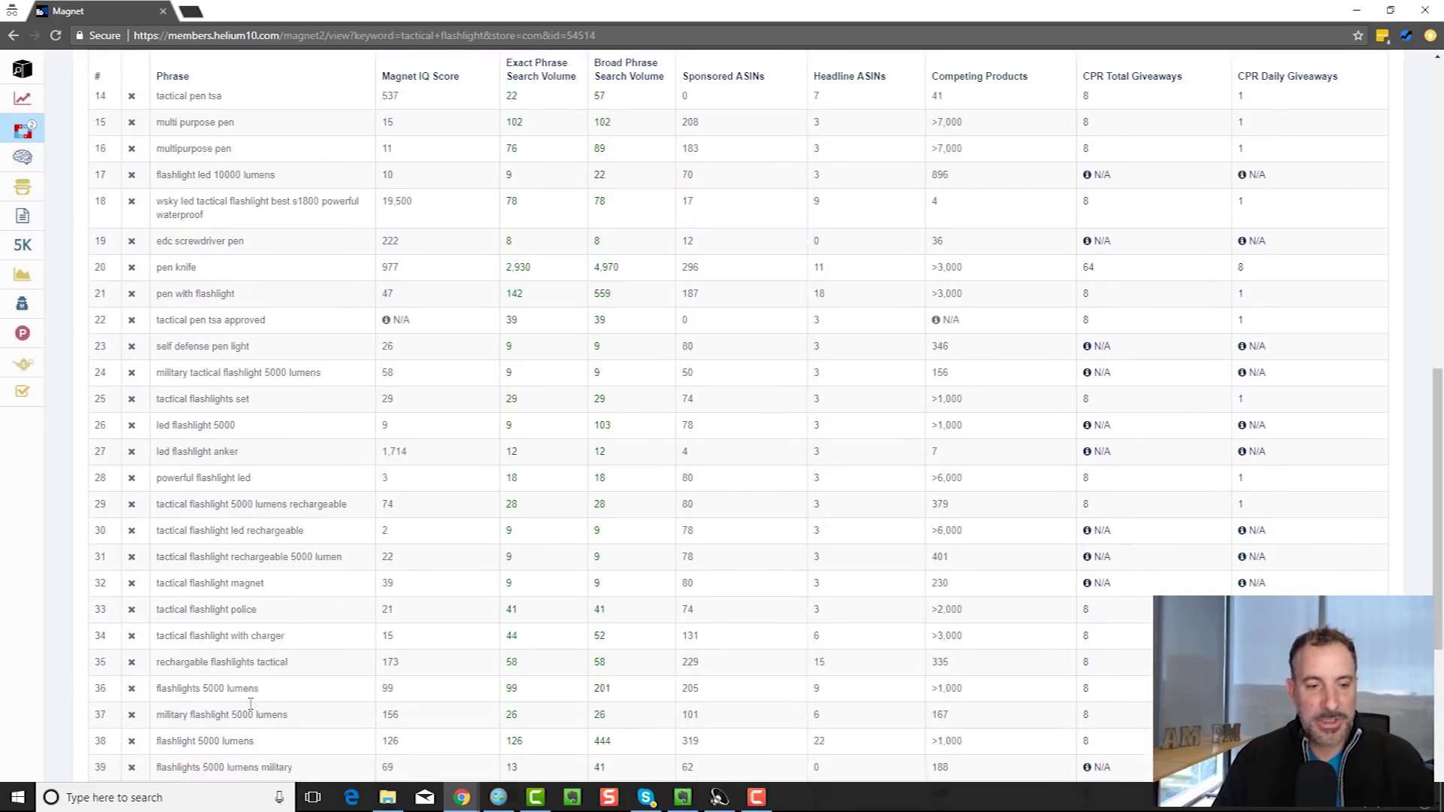
scroll(250, 704, down, 1)
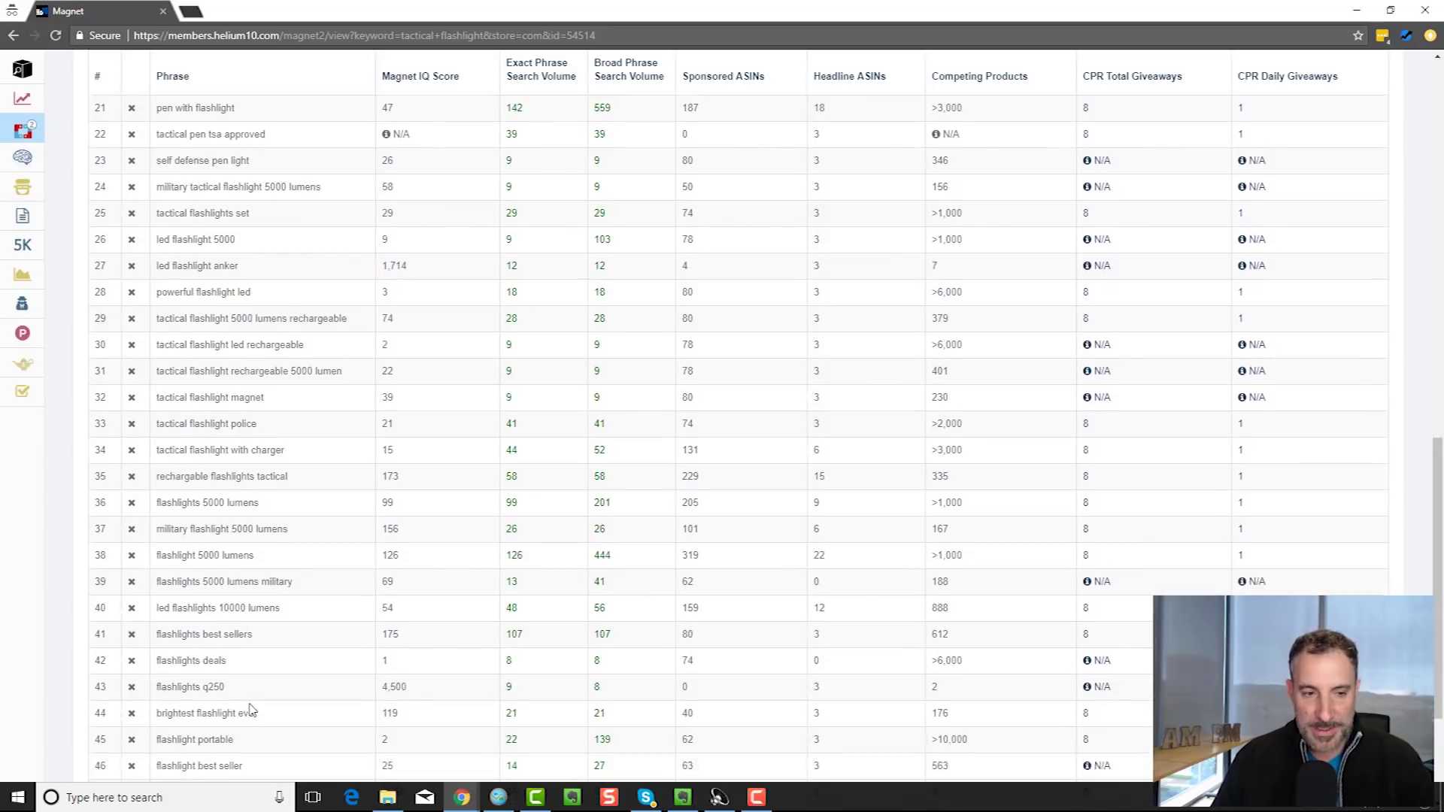
scroll(250, 704, up, 9)
scroll(250, 704, up, 4)
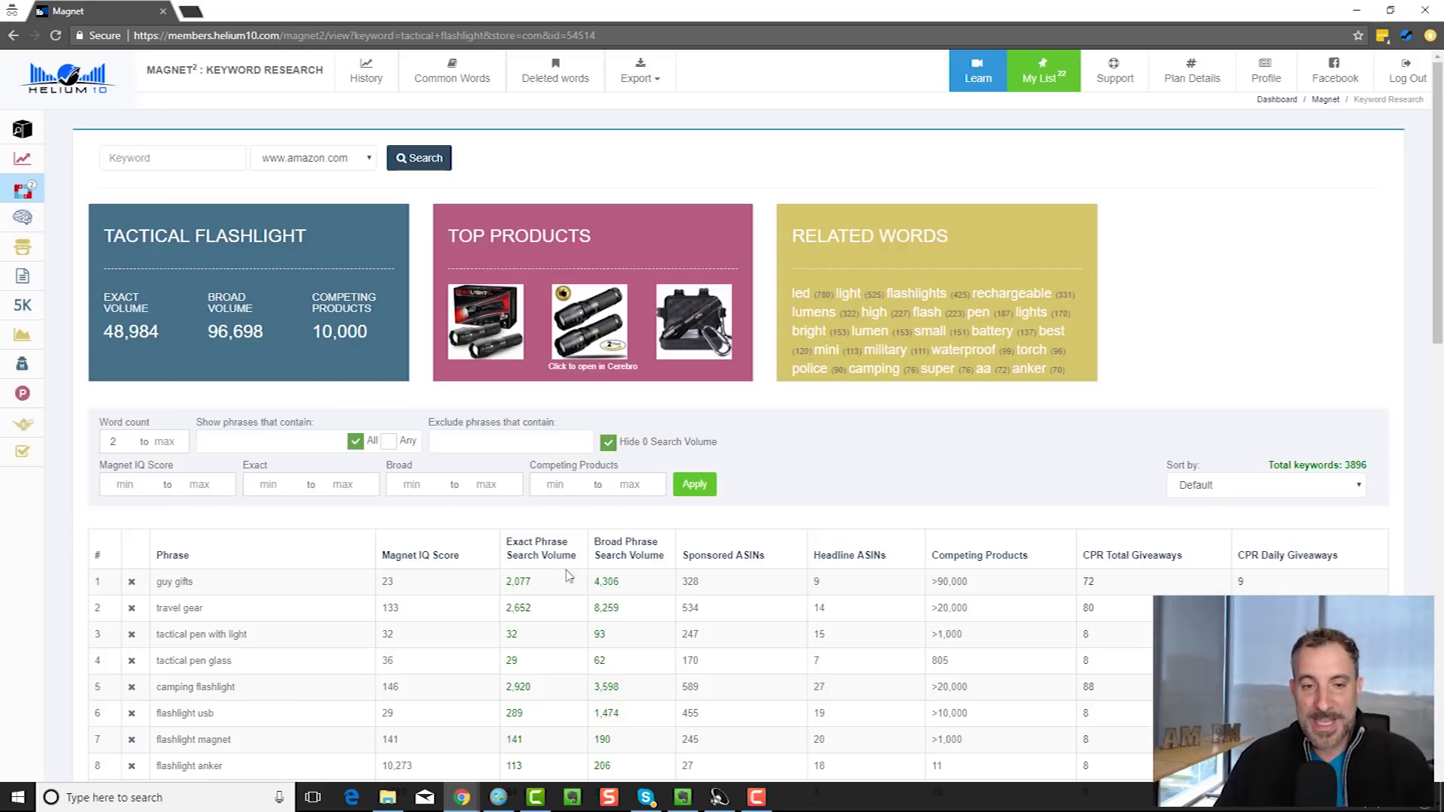
scroll(542, 565, down, 1)
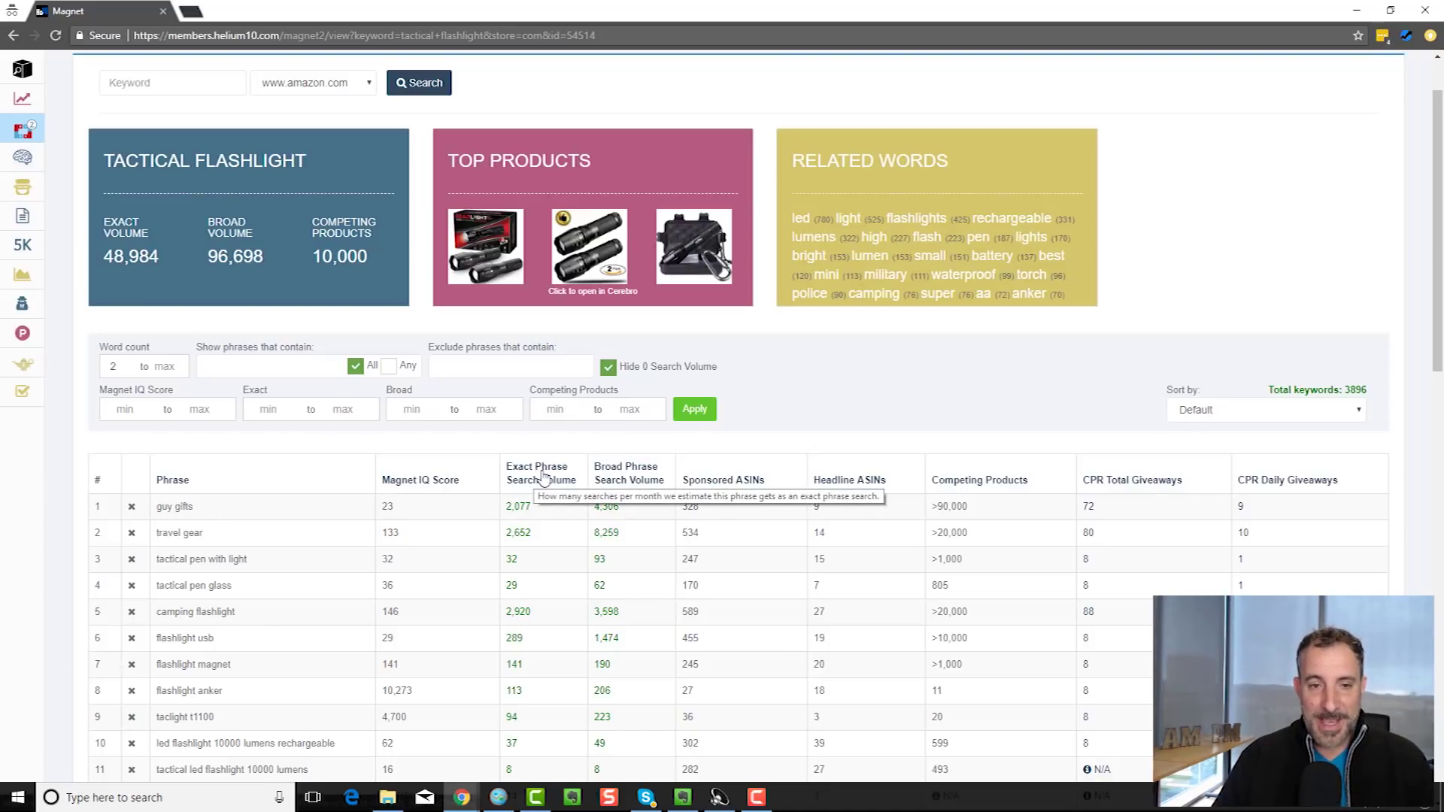
Sort the Magnet keyword table by Exact Phrase Search Volume, highest first.
click(542, 473)
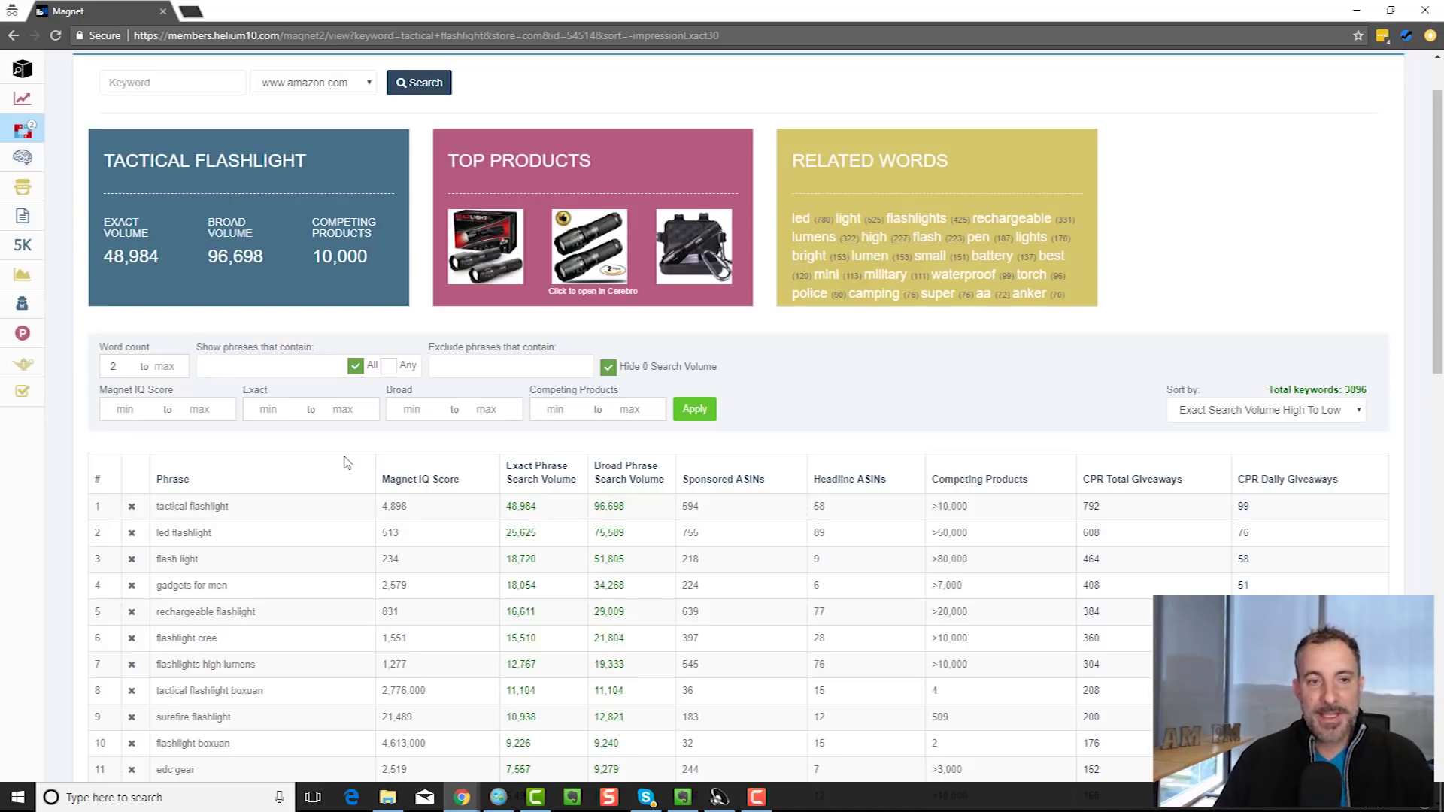
scroll(346, 462, up, 1)
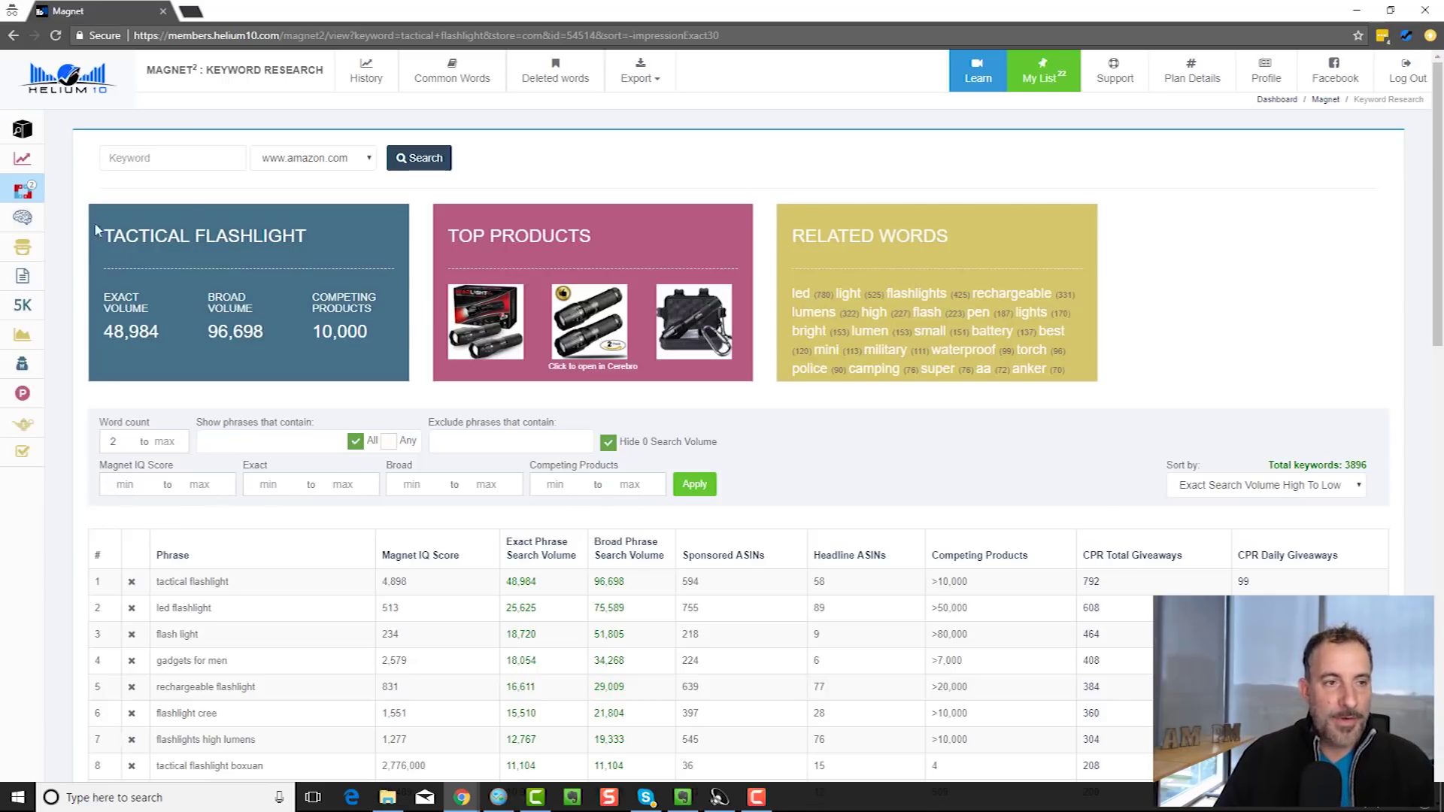
Open the empty Cerebro reverse ASIN lookup, then a new incognito browser tab.
click(32, 218)
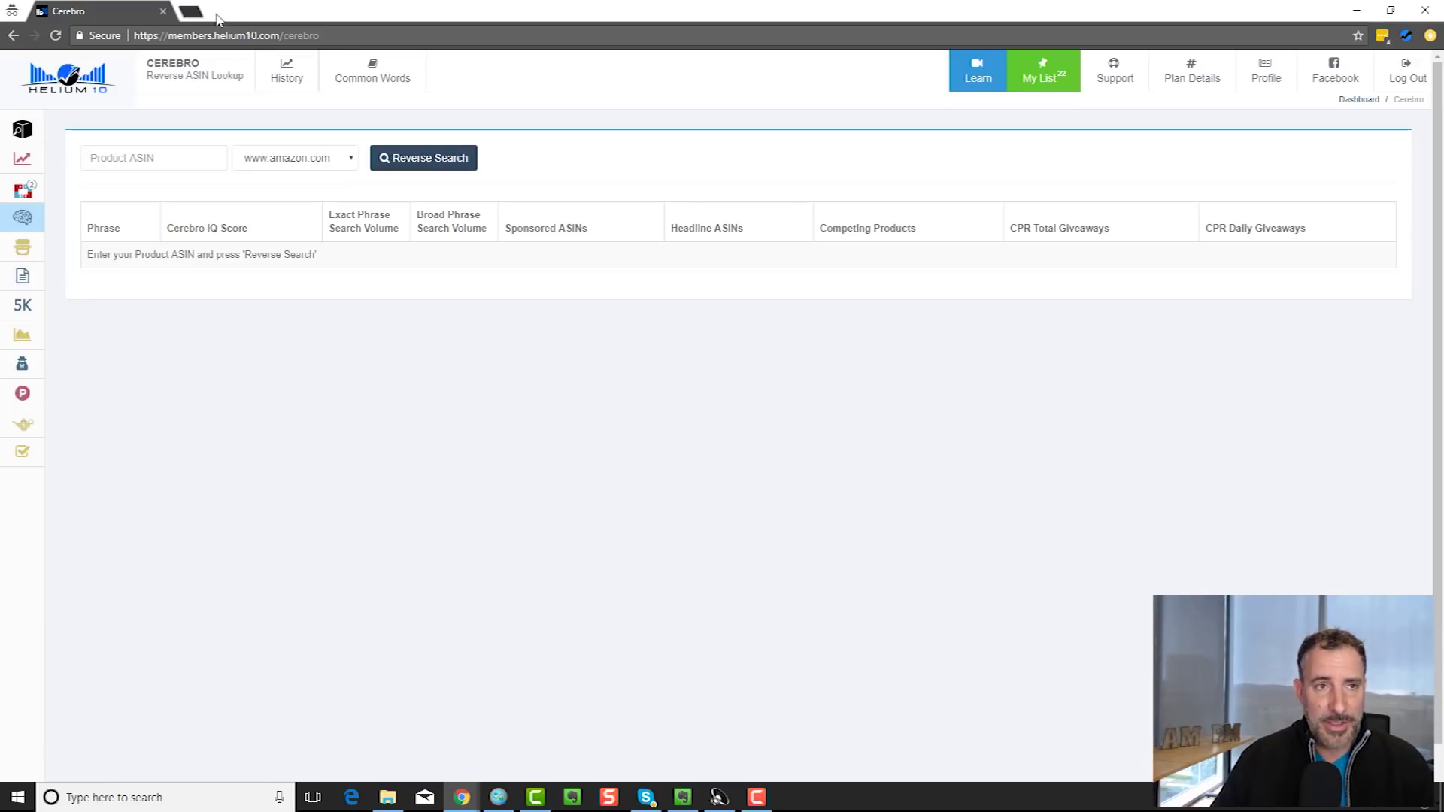
click(191, 12)
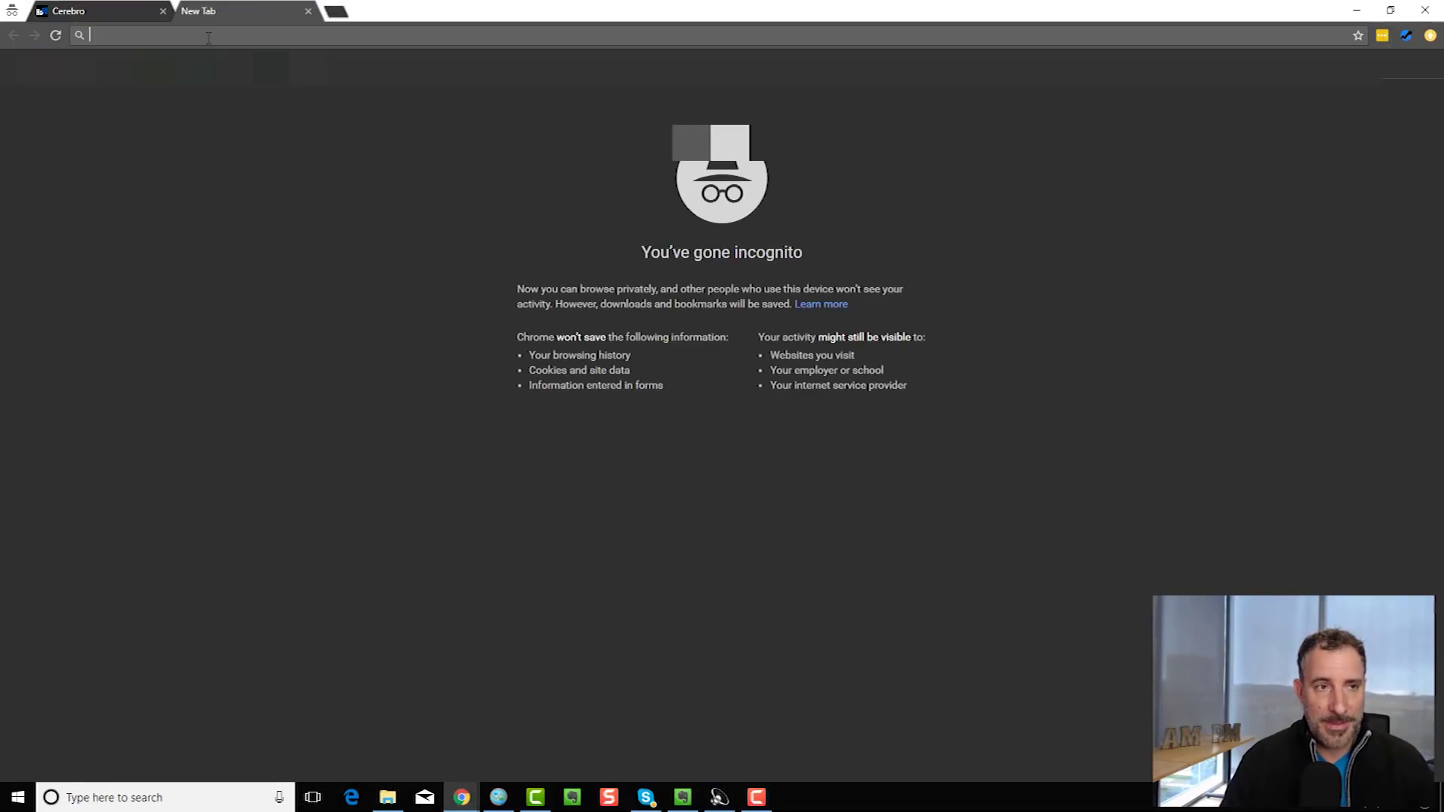
Search amazon.com for 'tactical flashlight' products.
text(amazon.com)
key(Return)
click(217, 112)
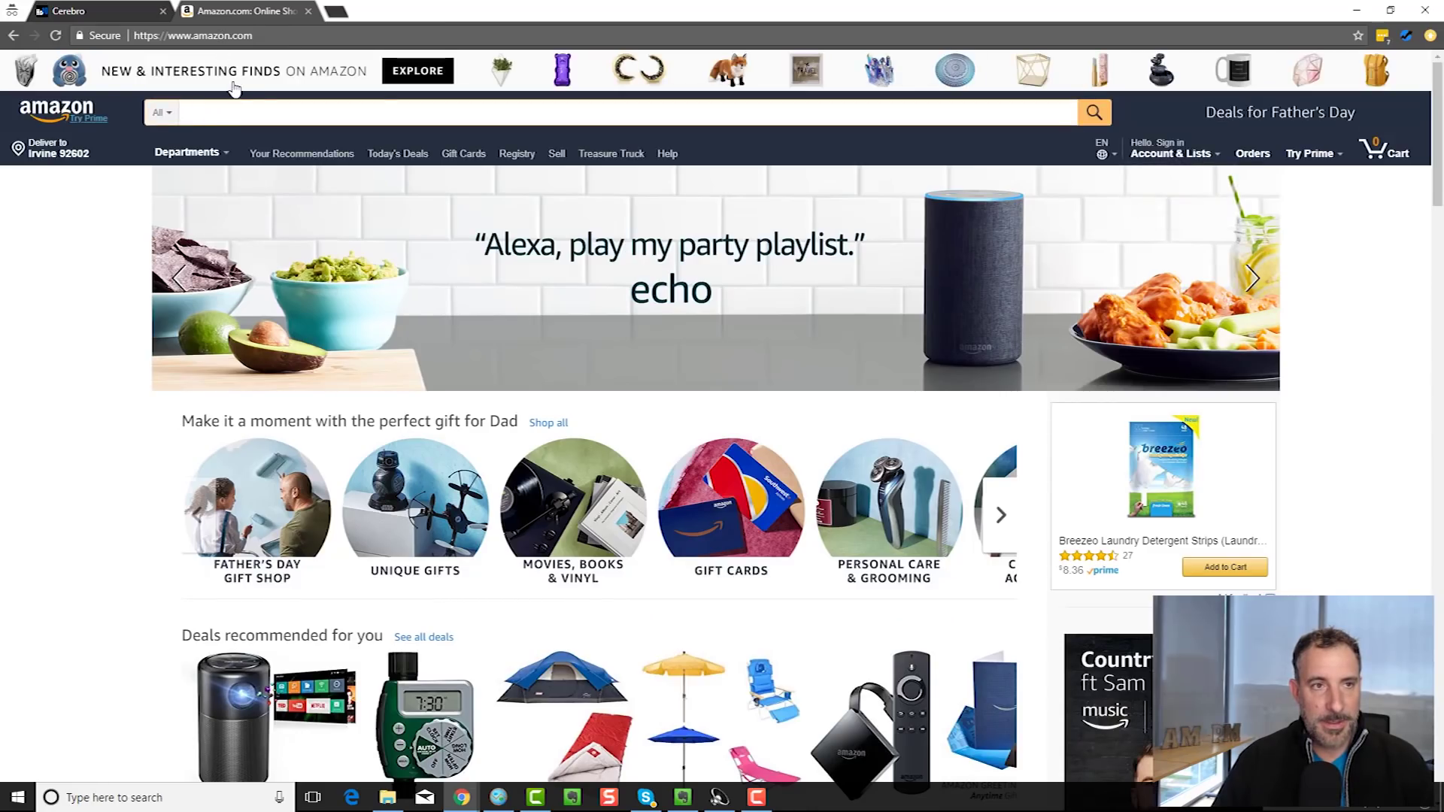
text(tactical)
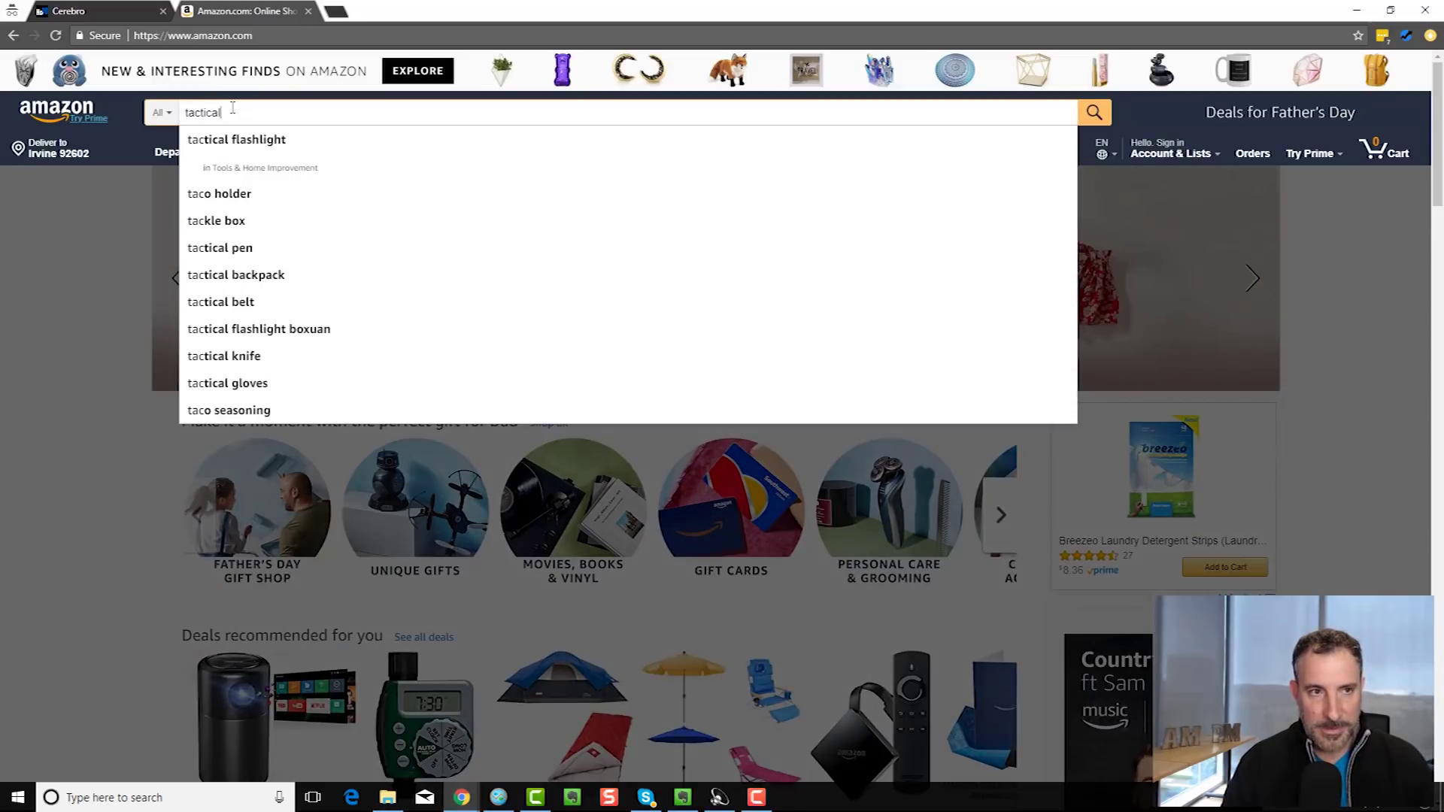
text( flashlight)
key(Return)
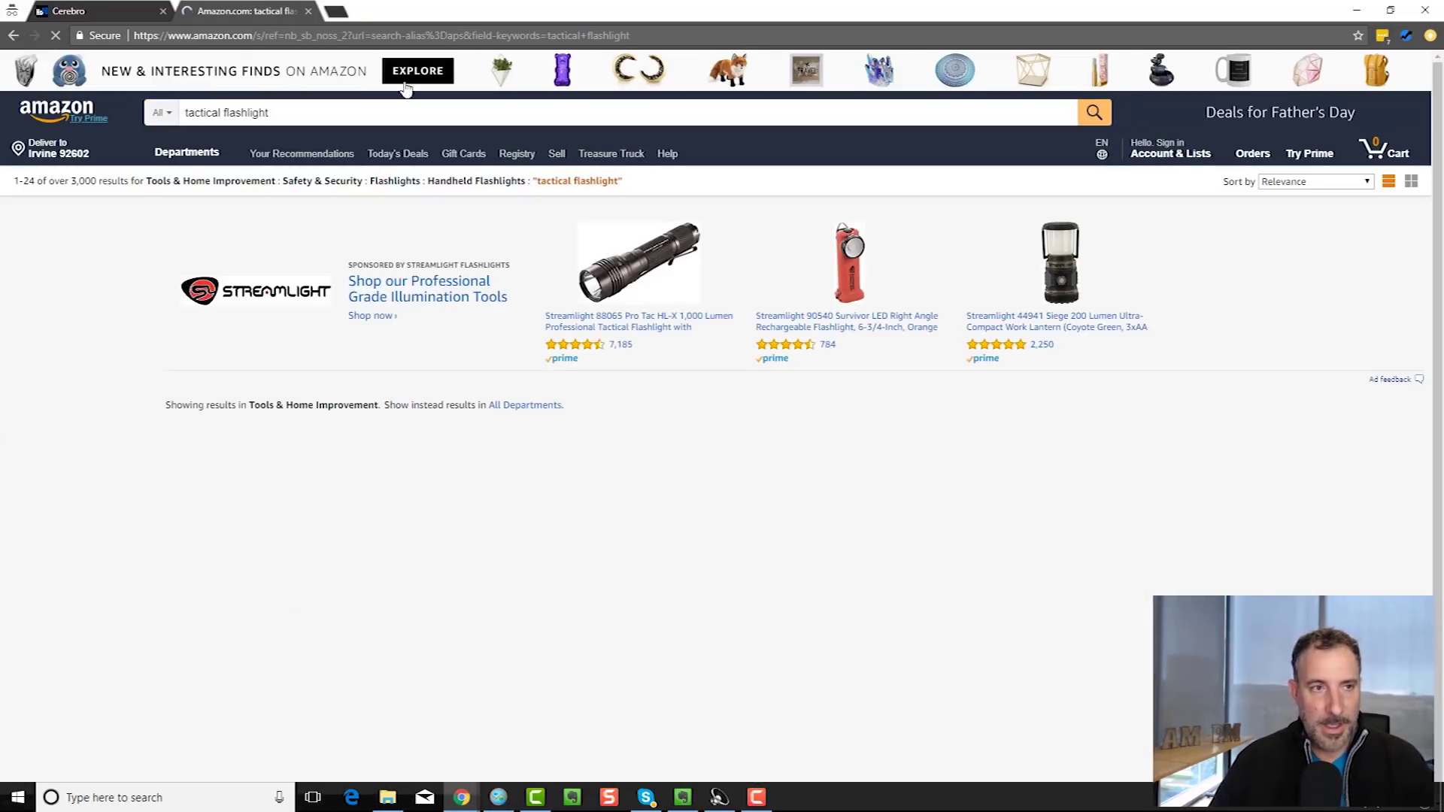
scroll(407, 558, down, 8)
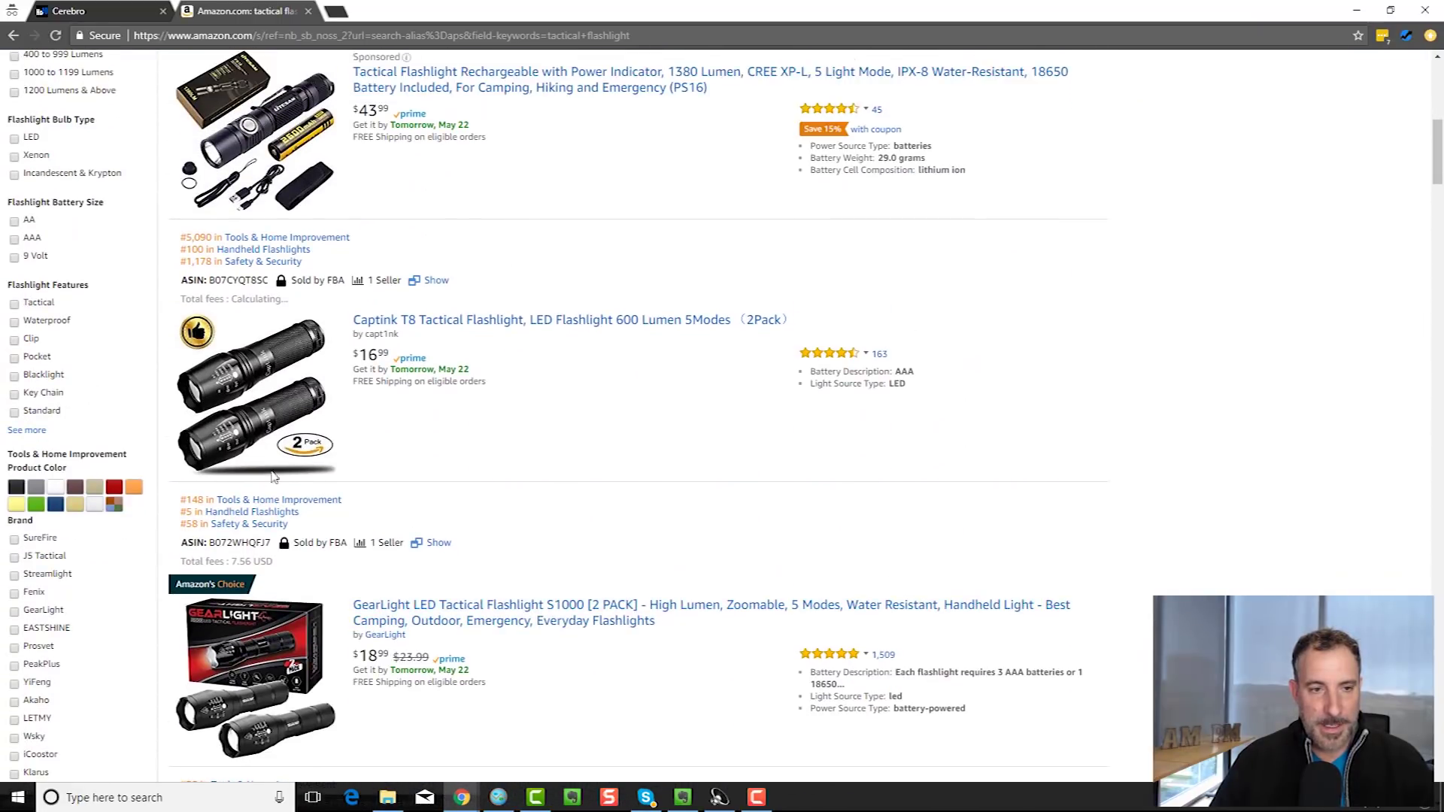
Copy the GearLight 2-pack's ASIN B072WHQFJ7 into Cerebro's Product ASIN field and reverse-search it.
drag(269, 576, 209, 574)
key(ctrl+c)
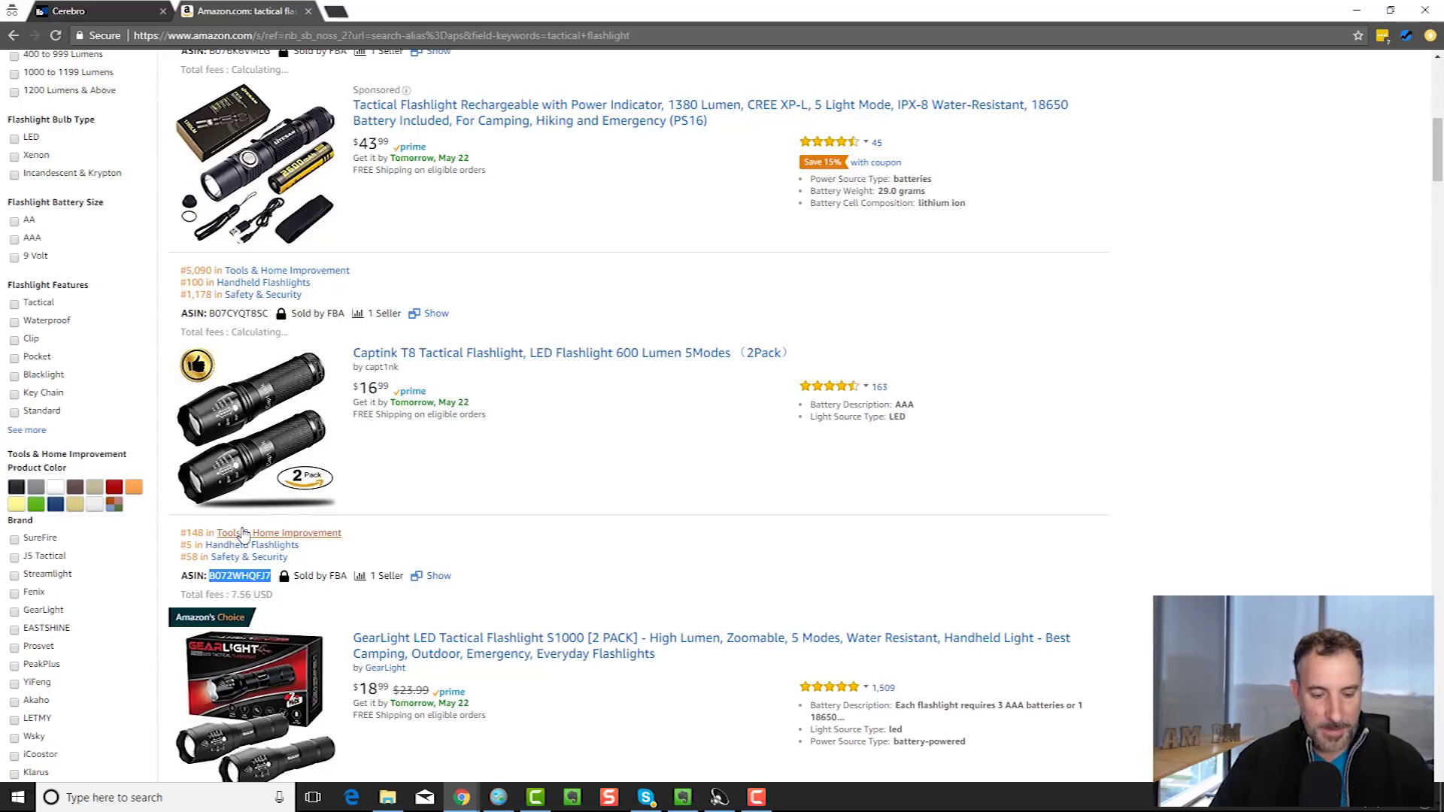
click(120, 11)
click(147, 158)
key(ctrl+v)
click(419, 157)
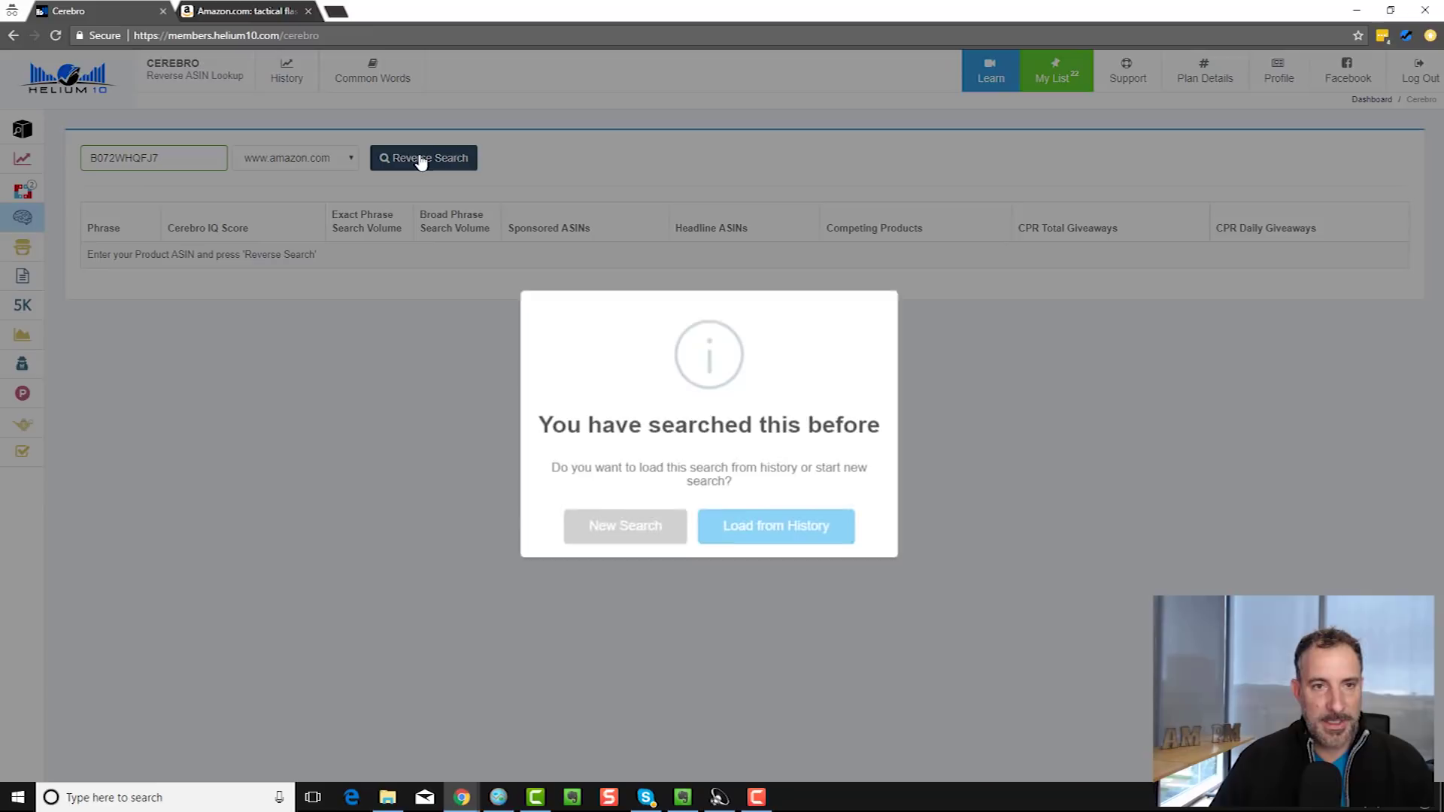
Choose New Search to load Cerebro's 2,345 keywords for B072WHQFJ7.
click(620, 527)
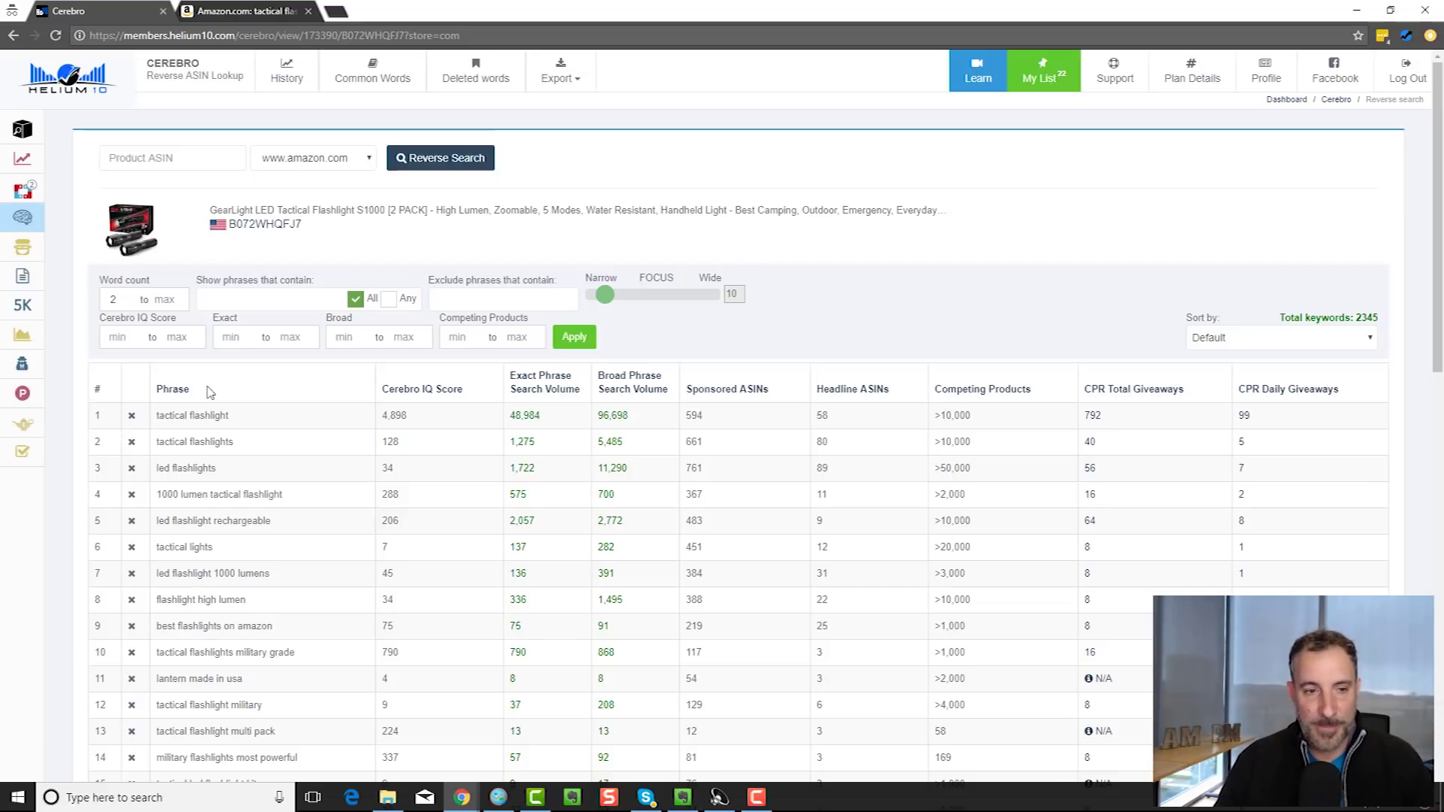
scroll(258, 418, down, 3)
scroll(258, 418, down, 2)
scroll(164, 238, up, 4)
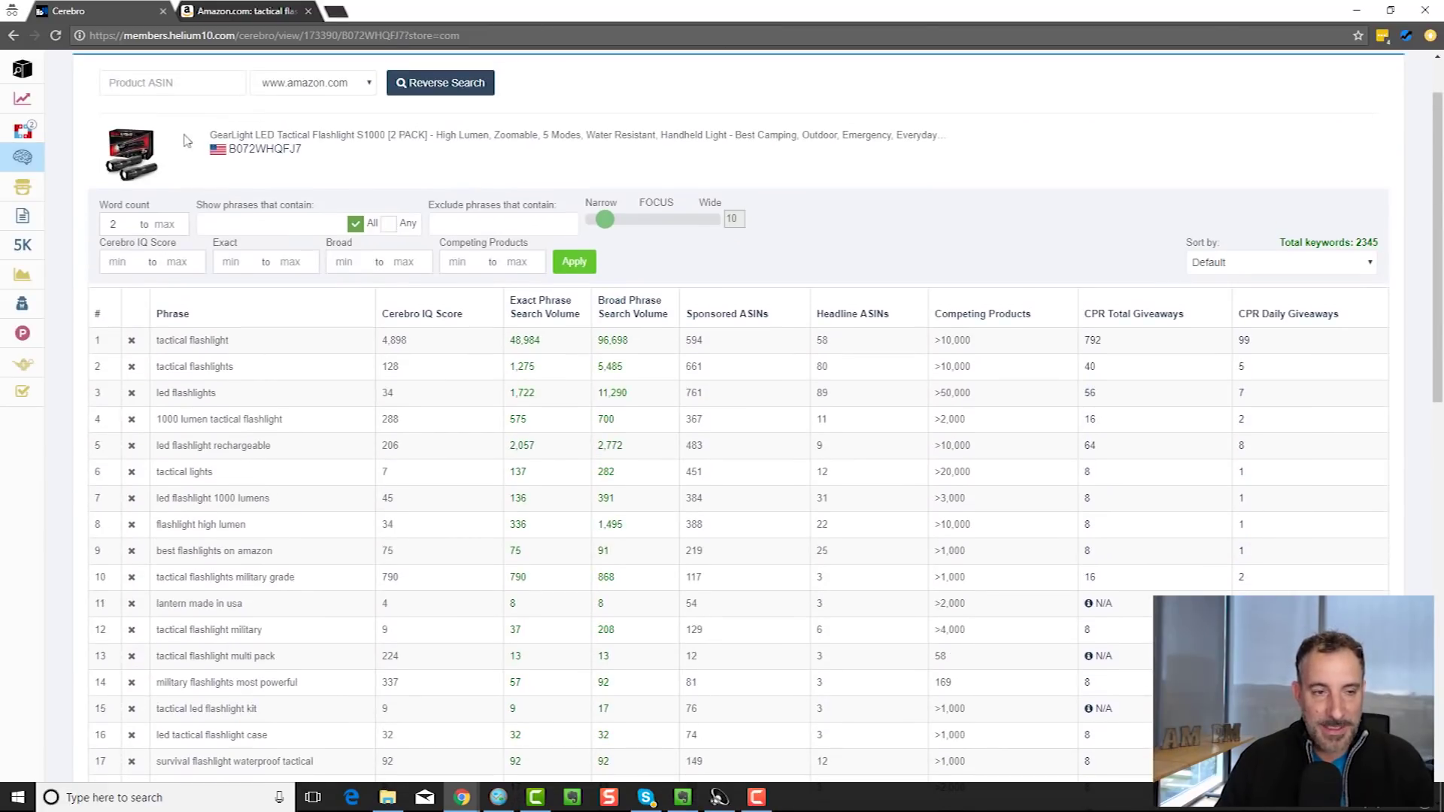
scroll(227, 338, down, 1)
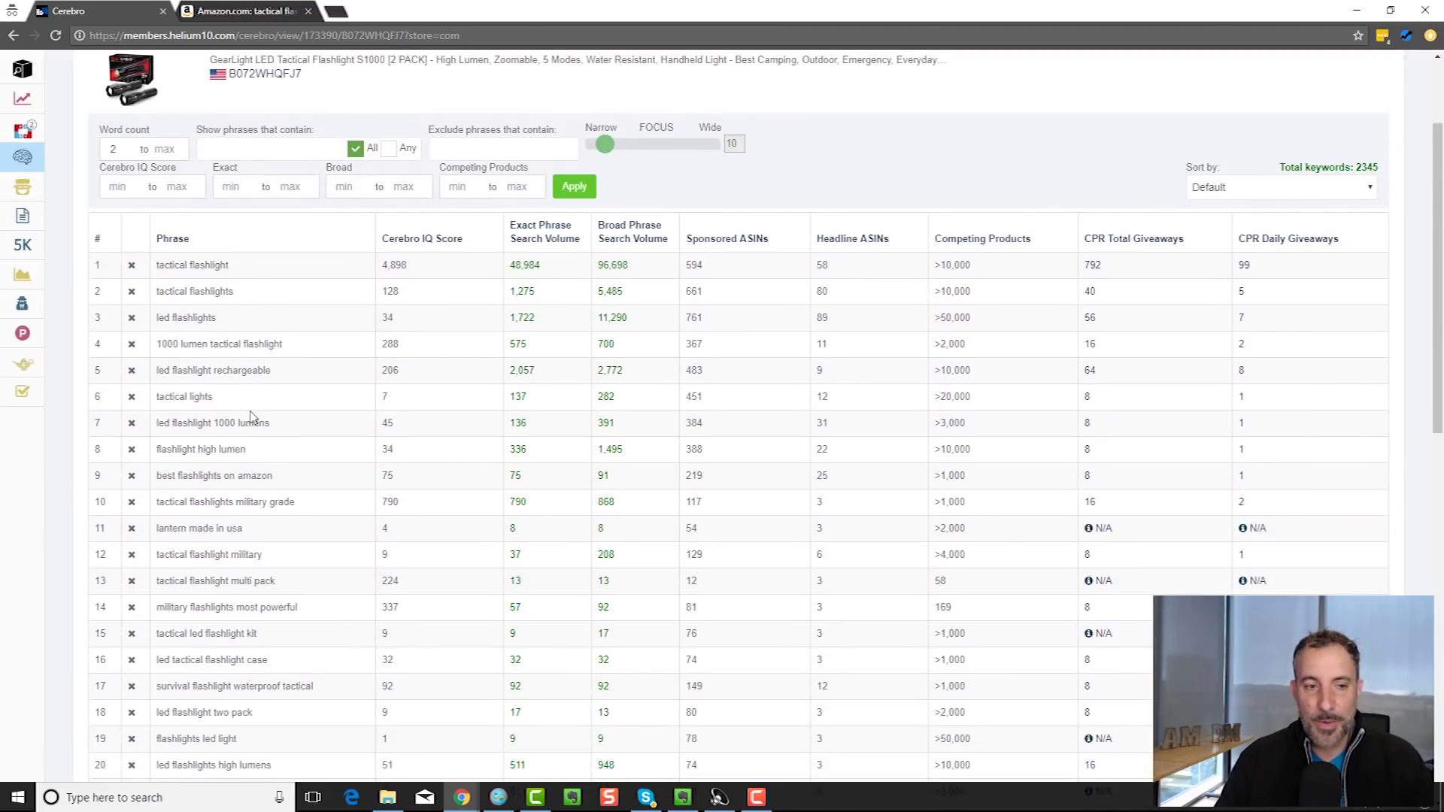
scroll(252, 416, down, 1)
scroll(252, 419, down, 6)
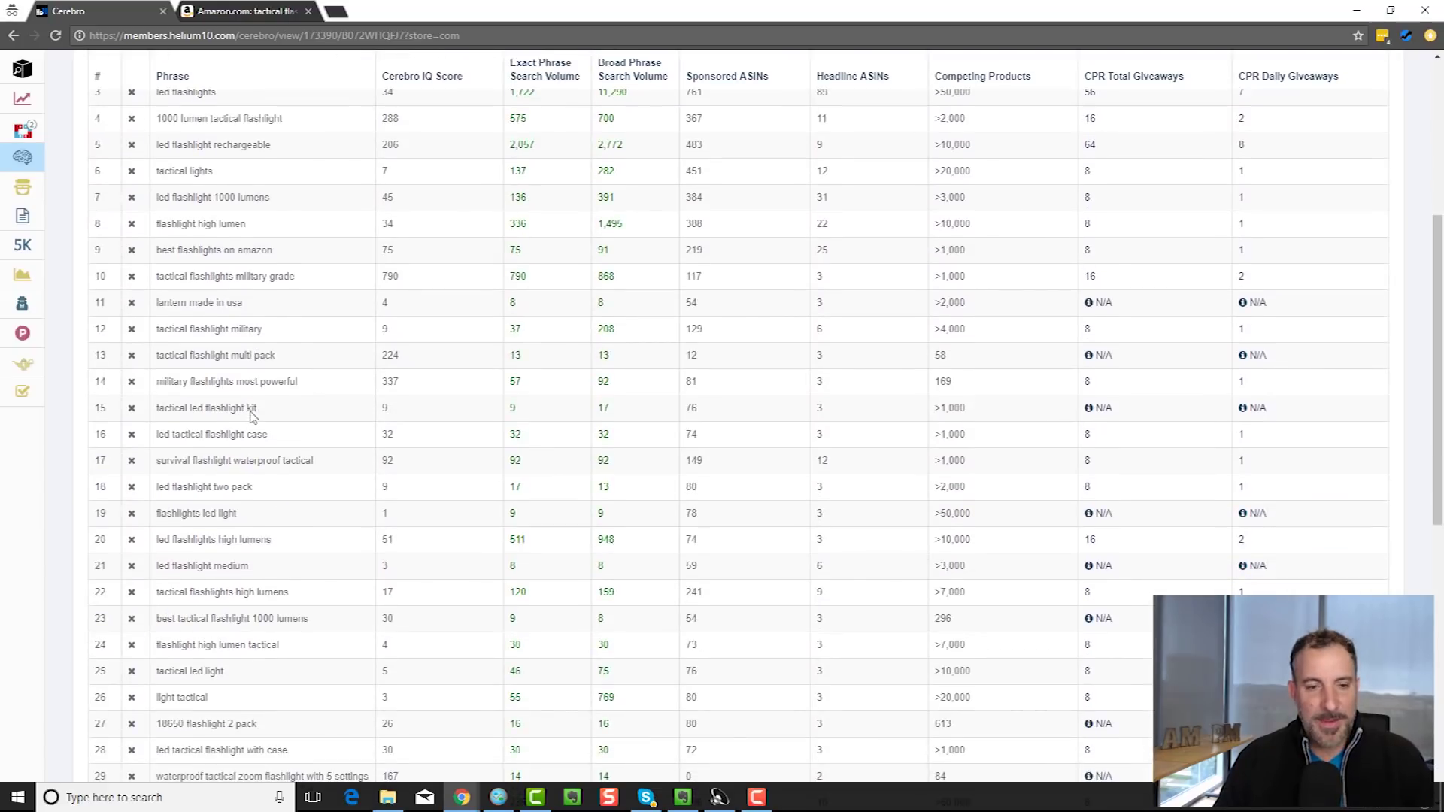
scroll(252, 412, up, 2)
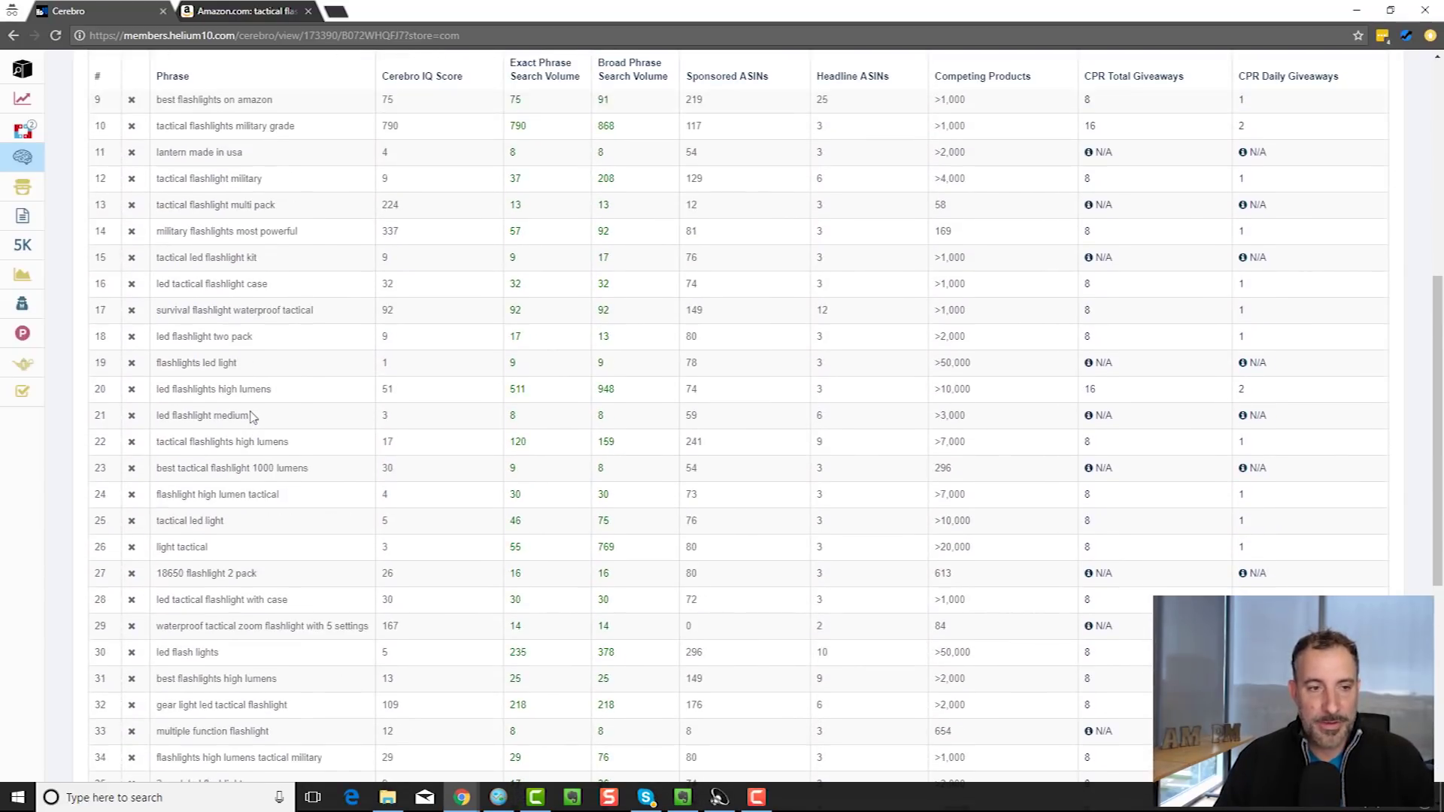
scroll(252, 418, down, 1)
scroll(252, 418, down, 1)
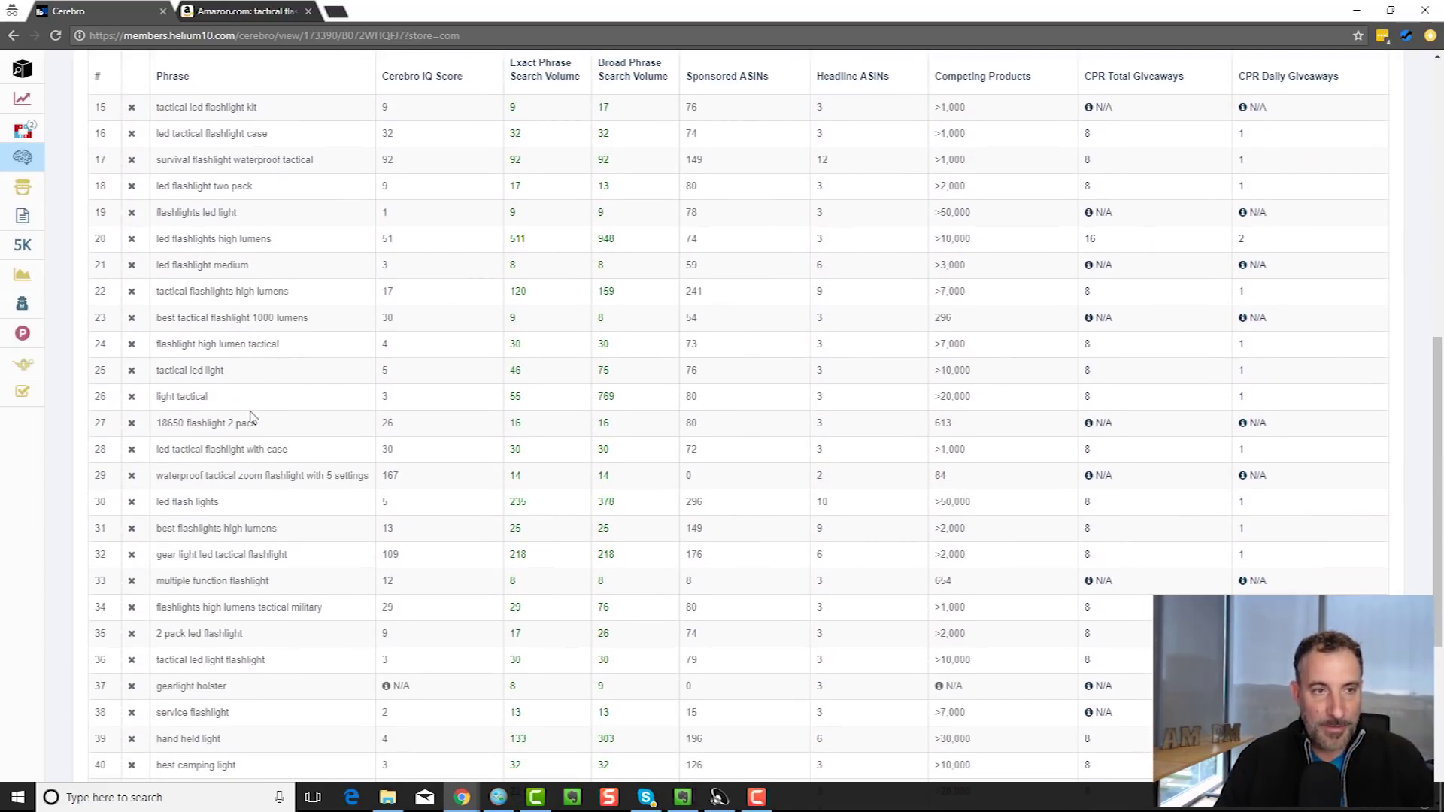
scroll(252, 419, down, 3)
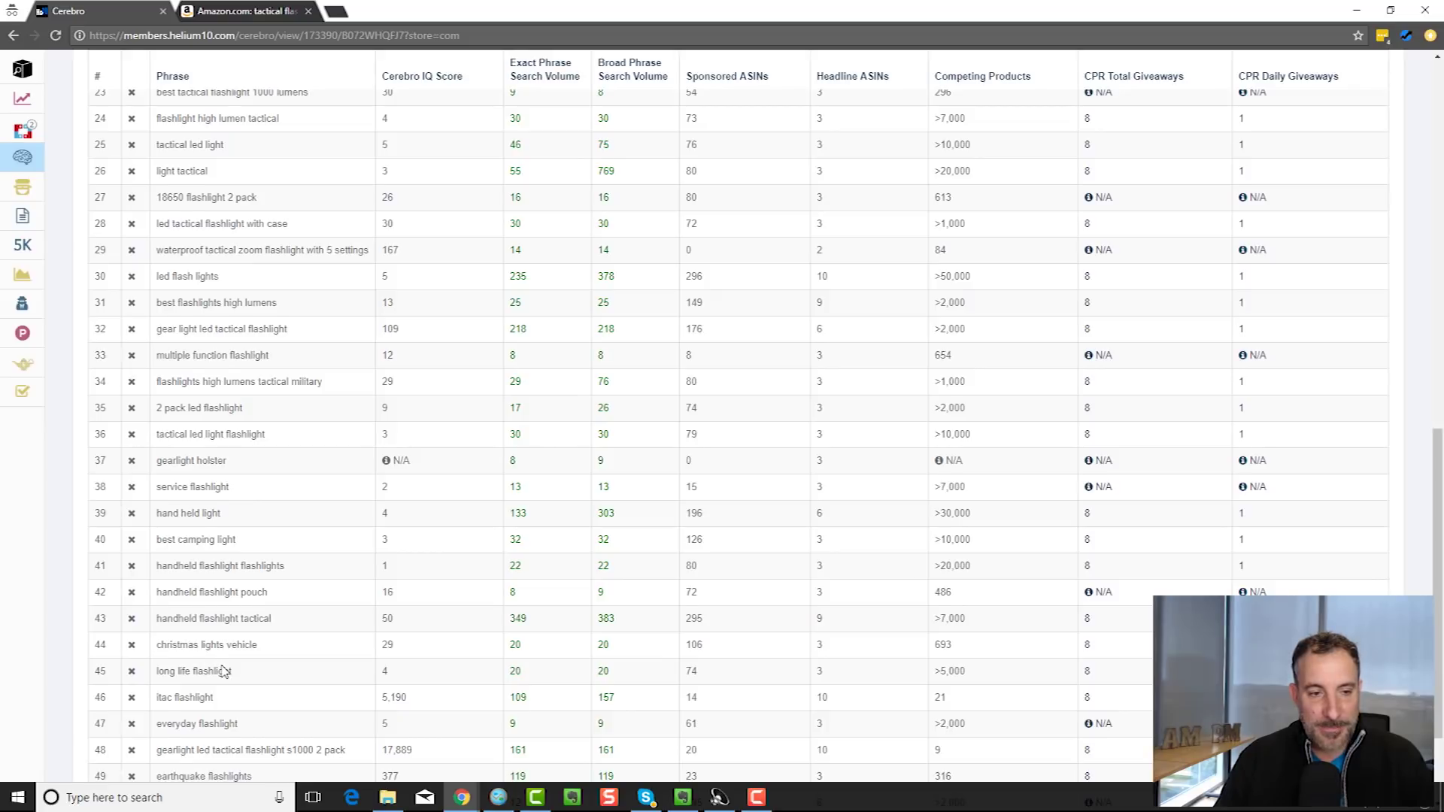
scroll(223, 671, down, 1)
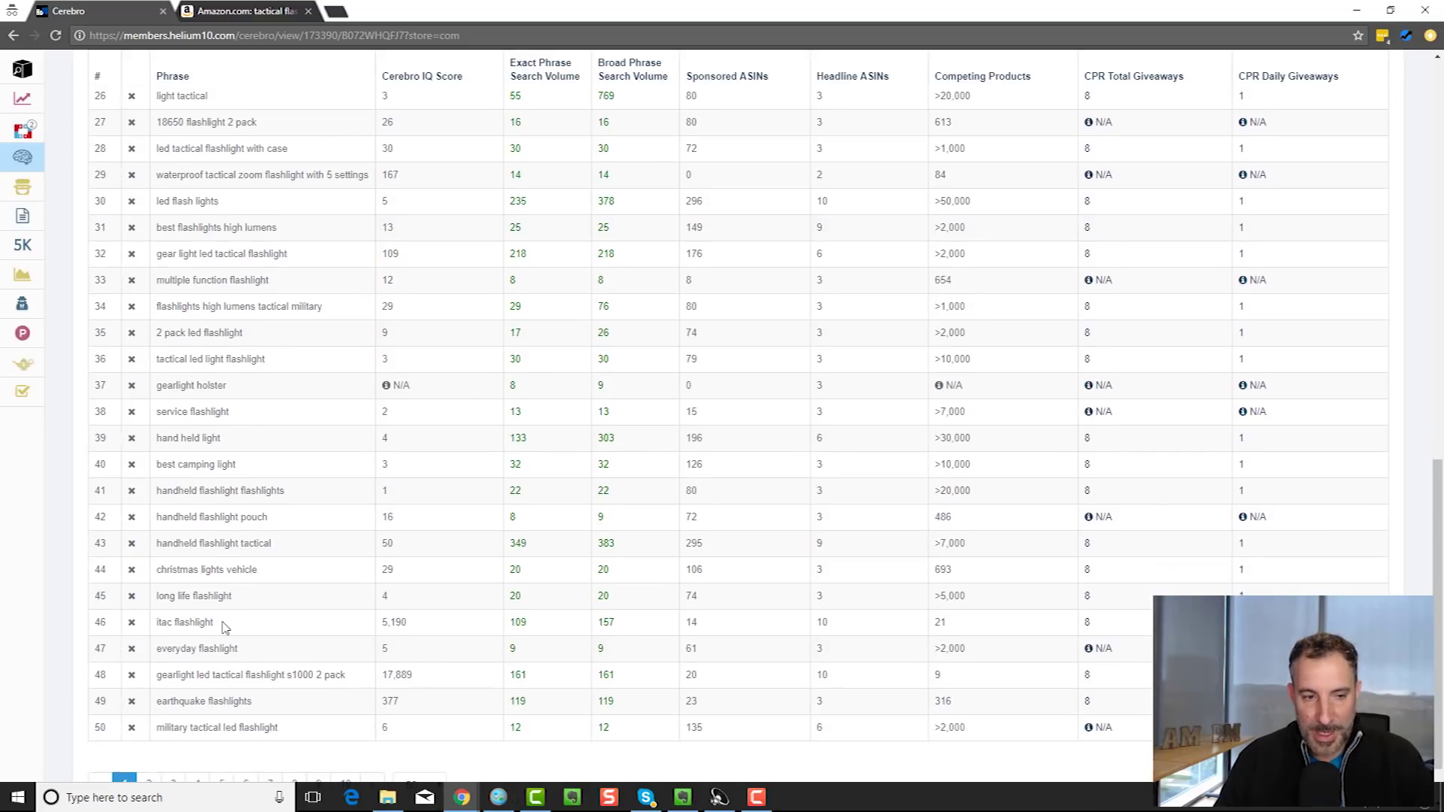
scroll(224, 629, down, 1)
scroll(223, 628, up, 9)
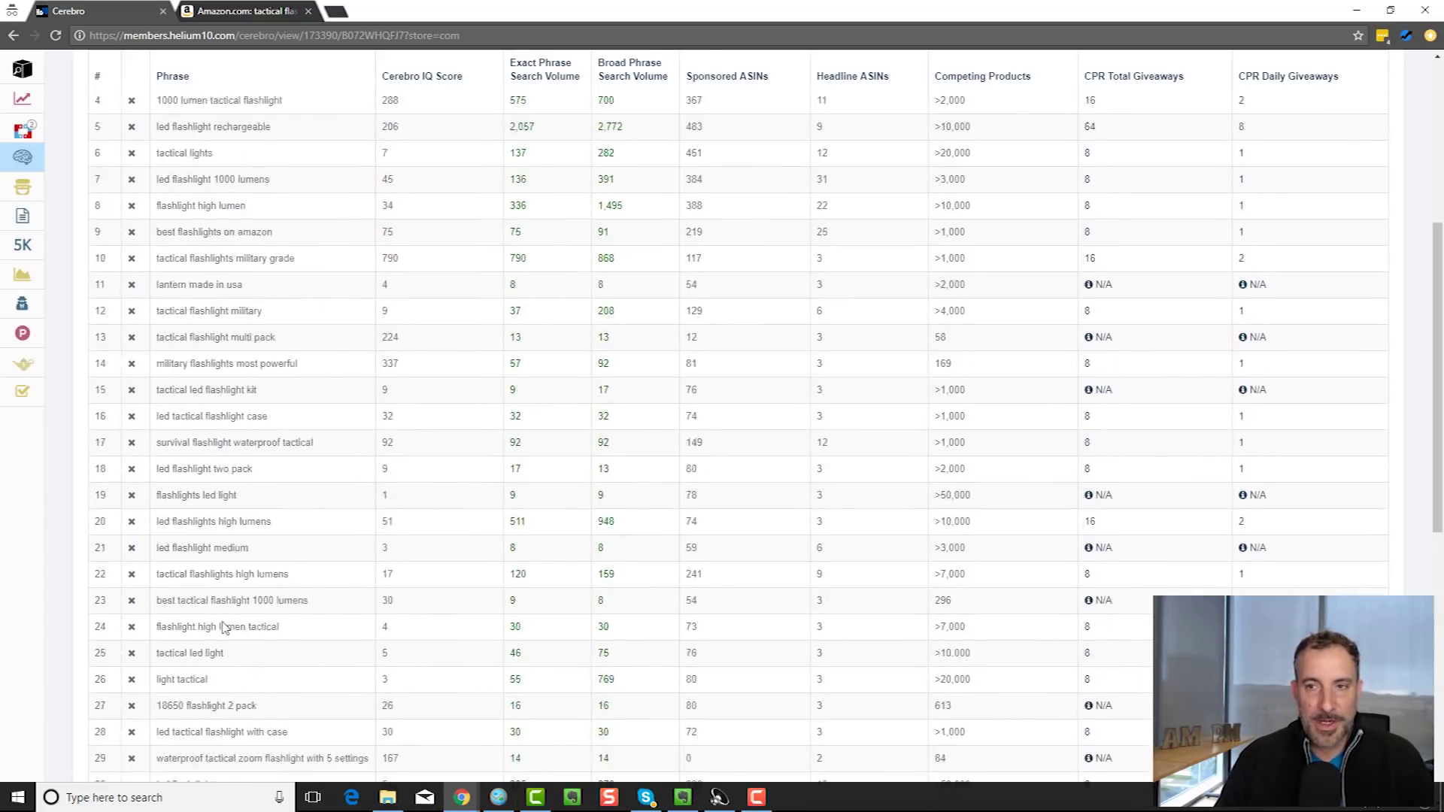
scroll(224, 628, up, 5)
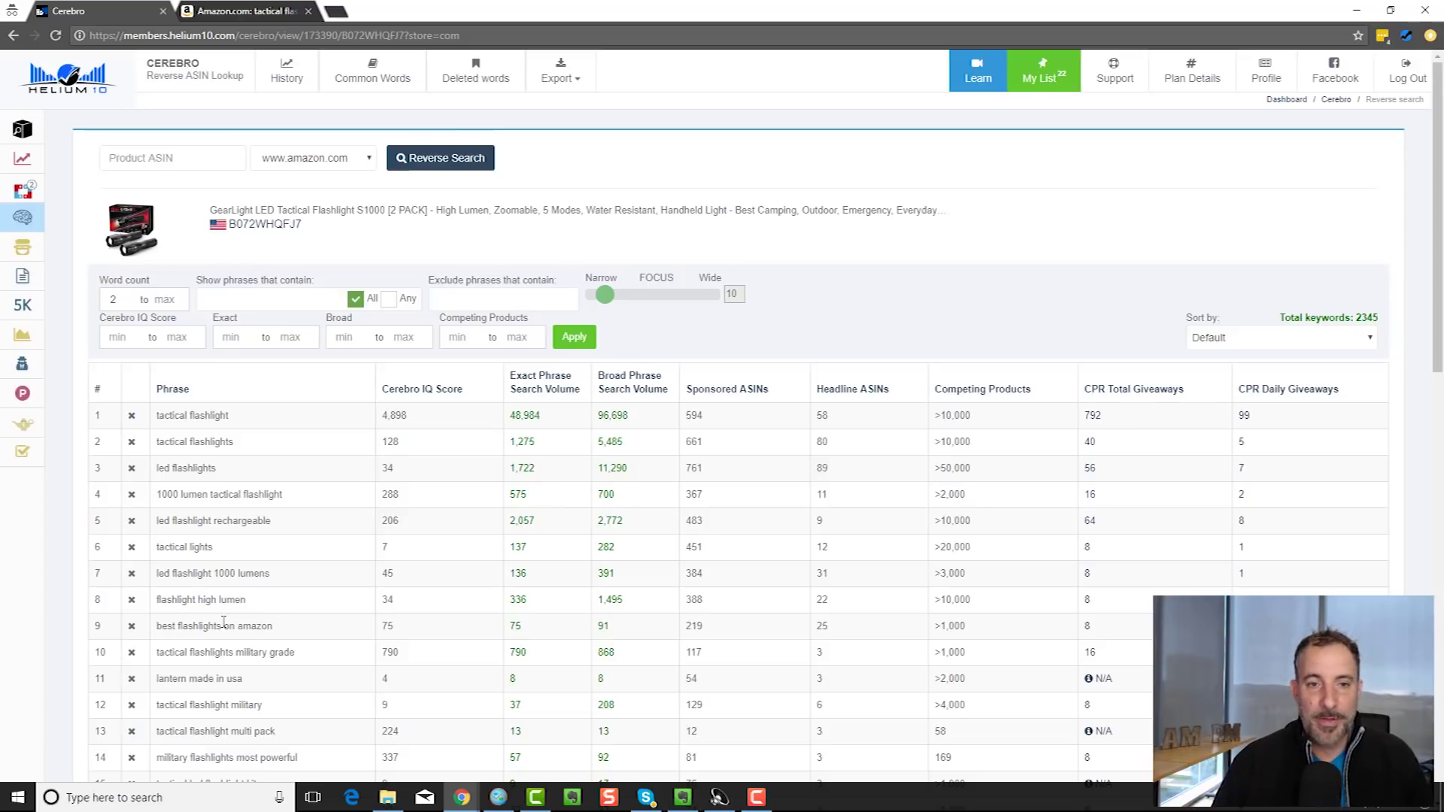
Sort the GearLight Cerebro keywords by exact phrase search volume descending and review them.
click(539, 382)
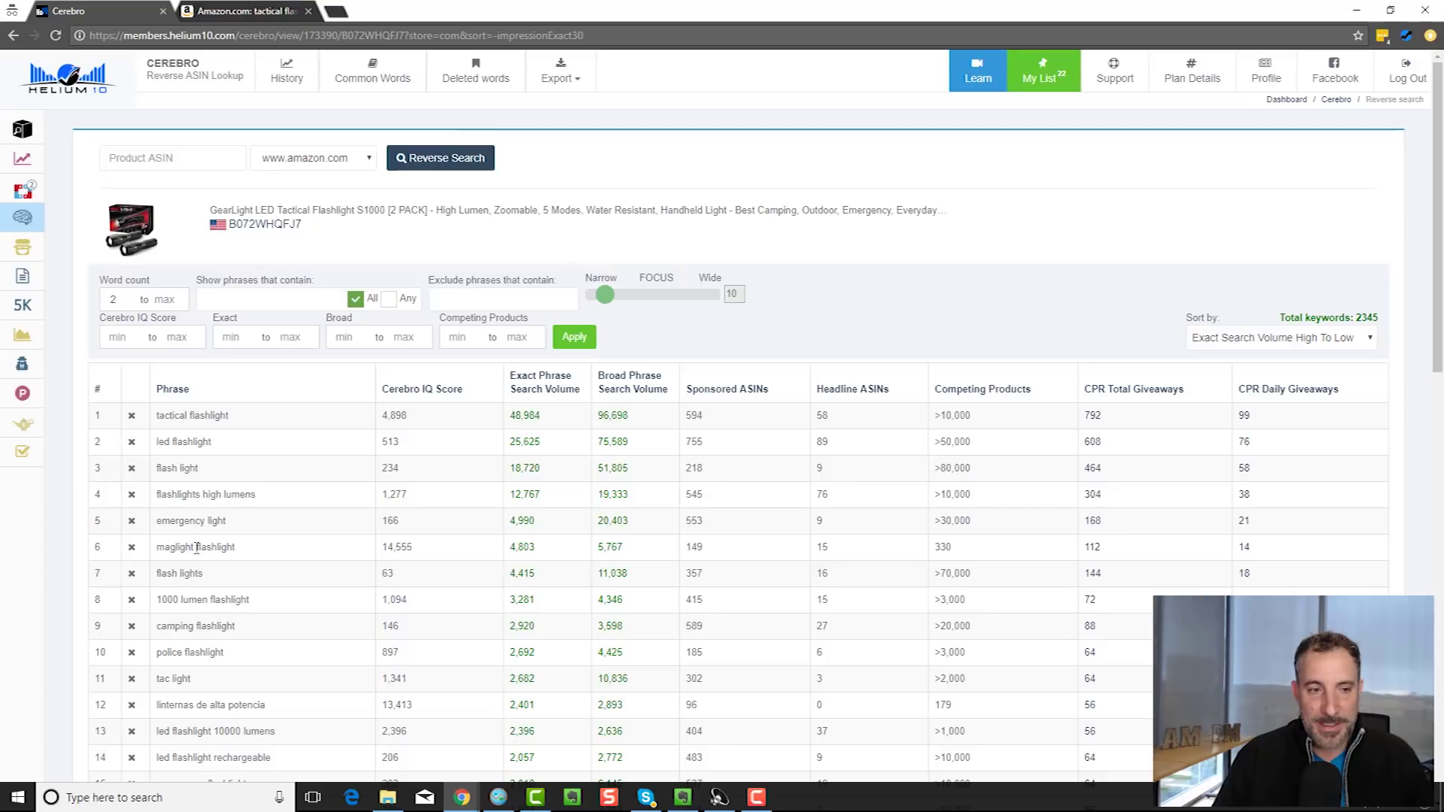
scroll(190, 643, down, 1)
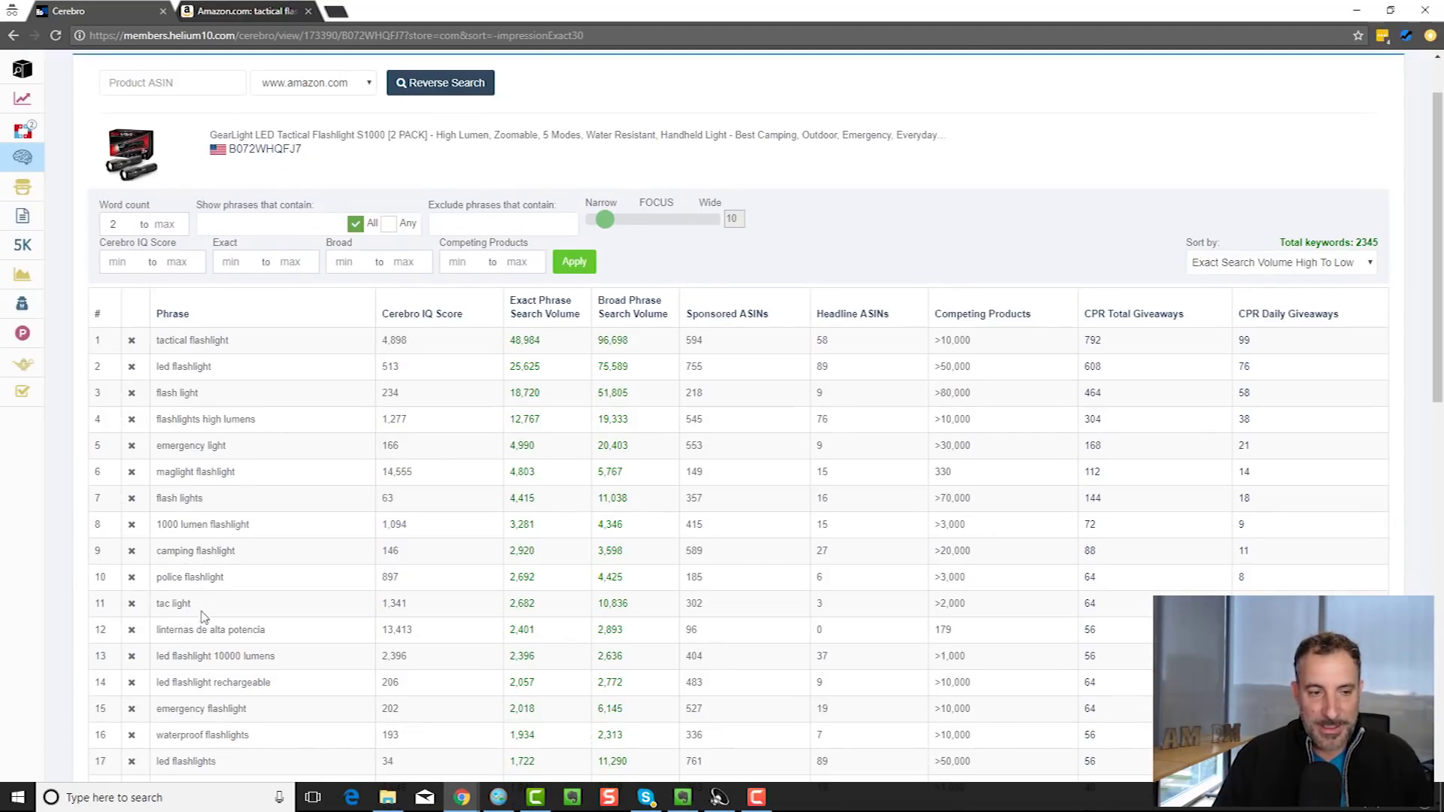
scroll(216, 675, down, 3)
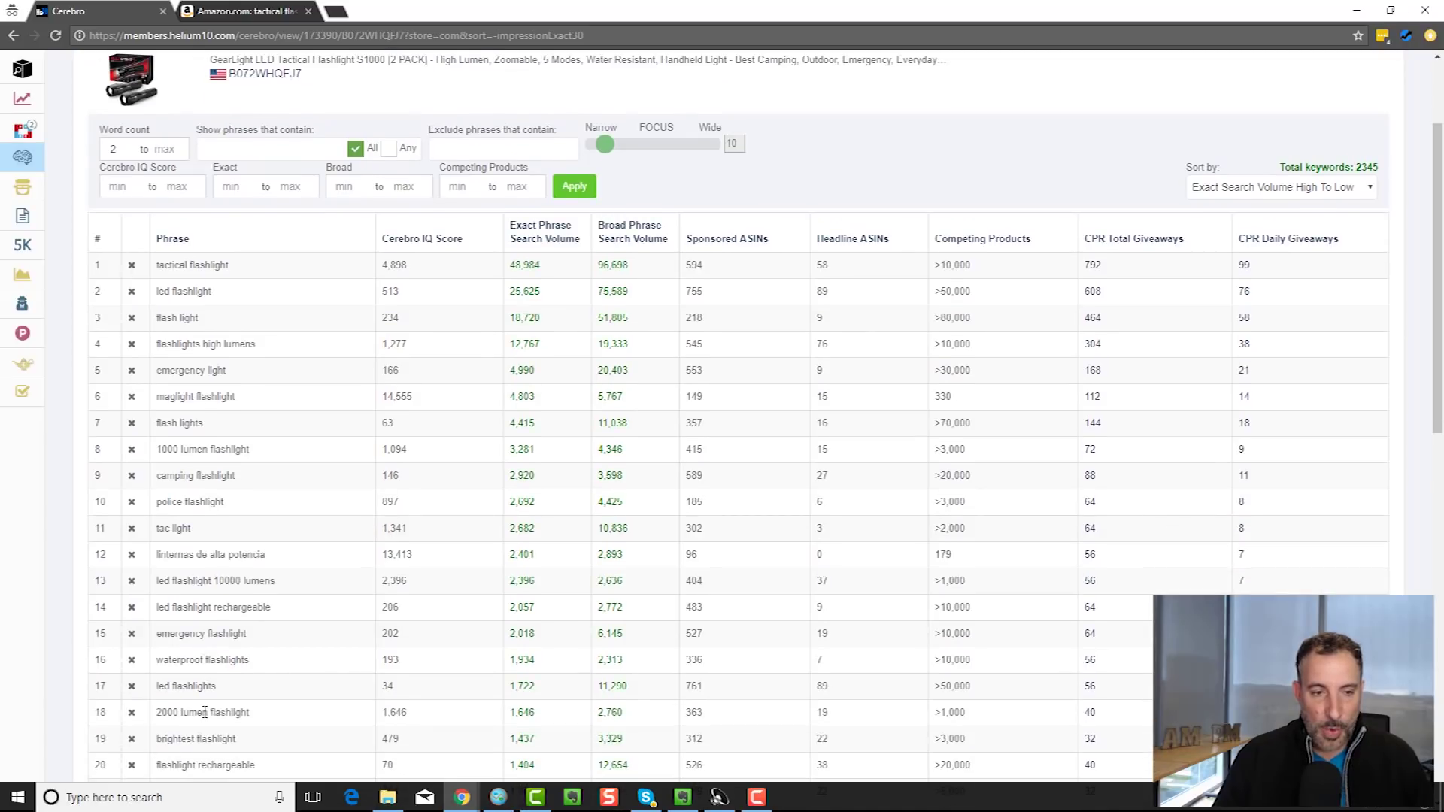
scroll(218, 668, down, 1)
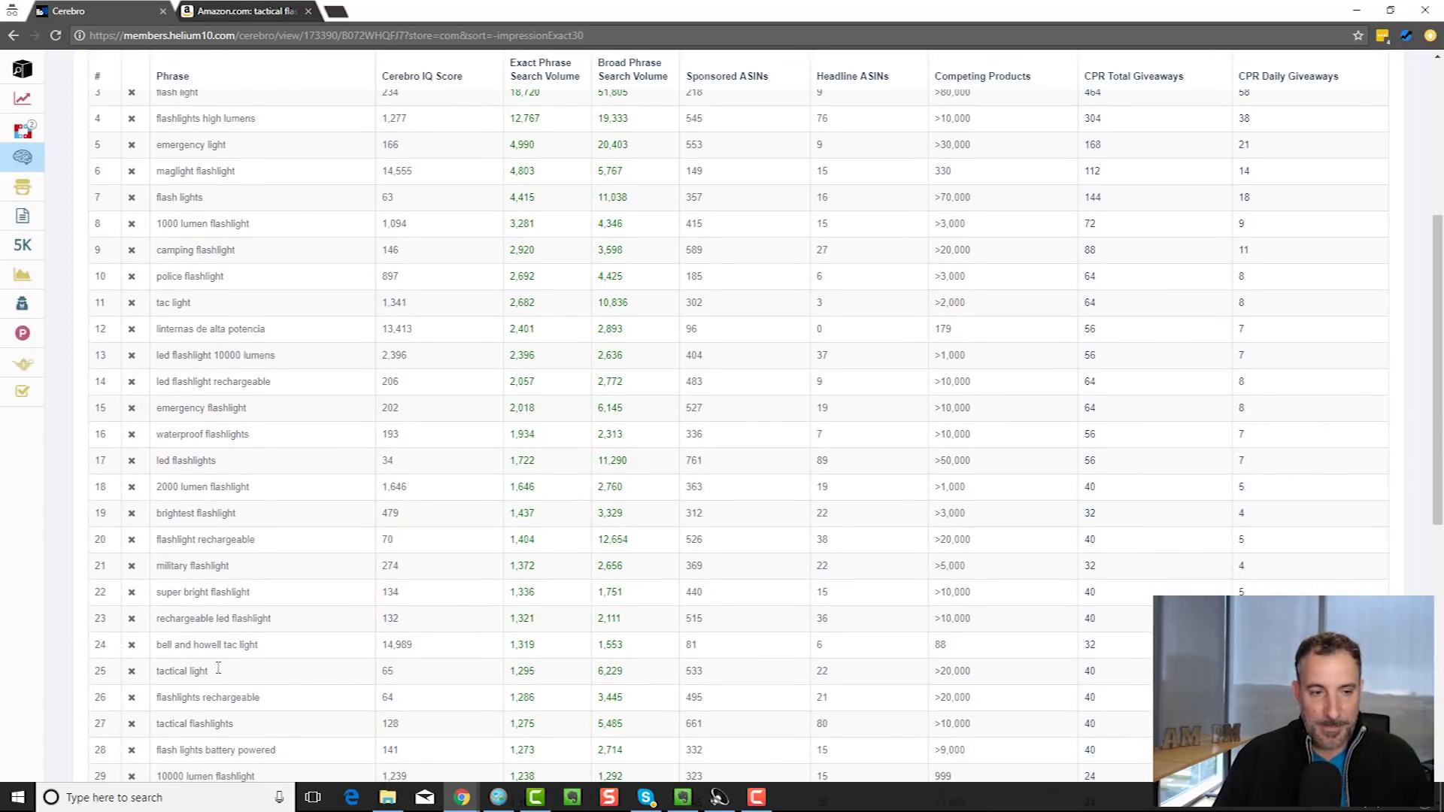
scroll(275, 640, up, 4)
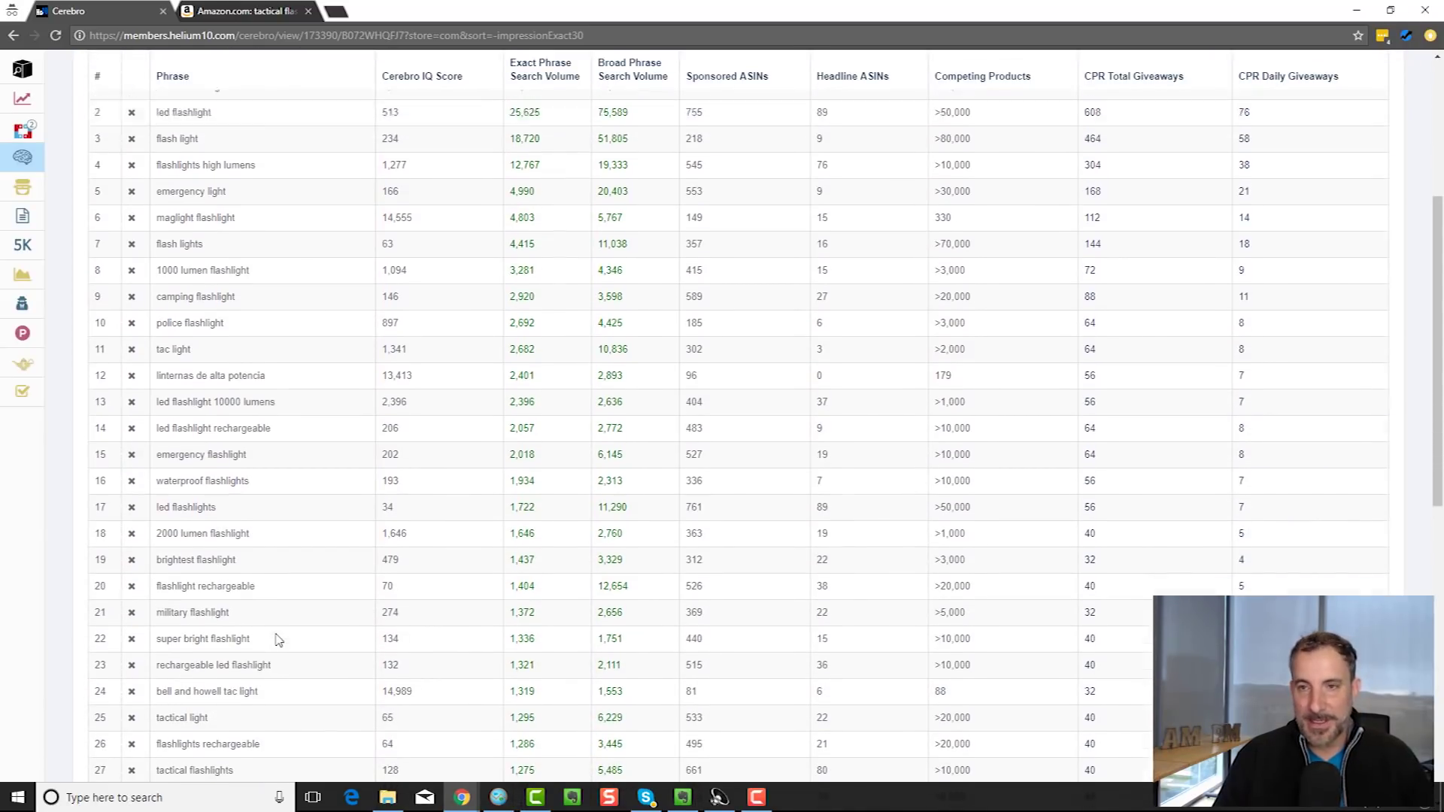
scroll(279, 640, up, 1)
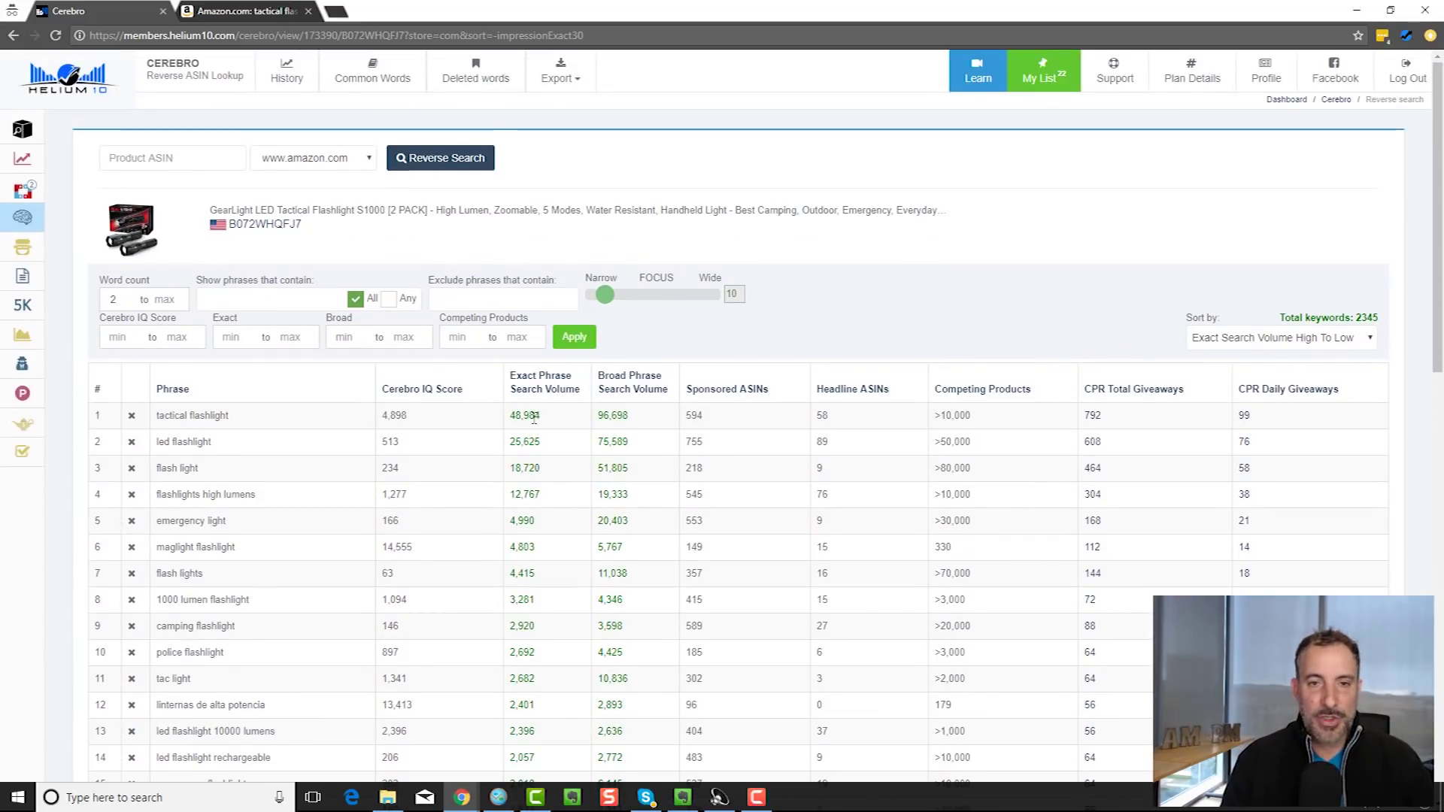
mouse_move(667, 306)
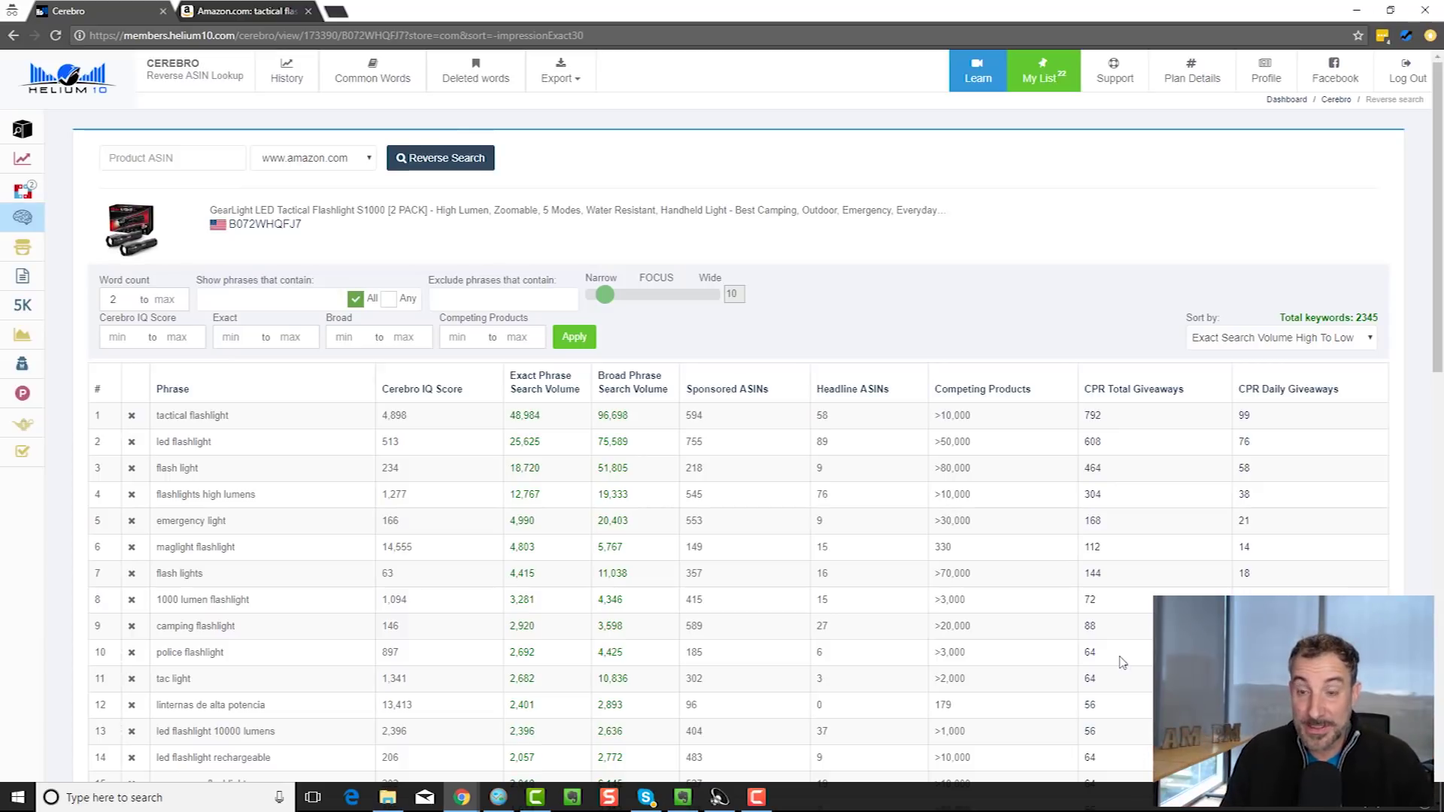
scroll(1123, 662, down, 3)
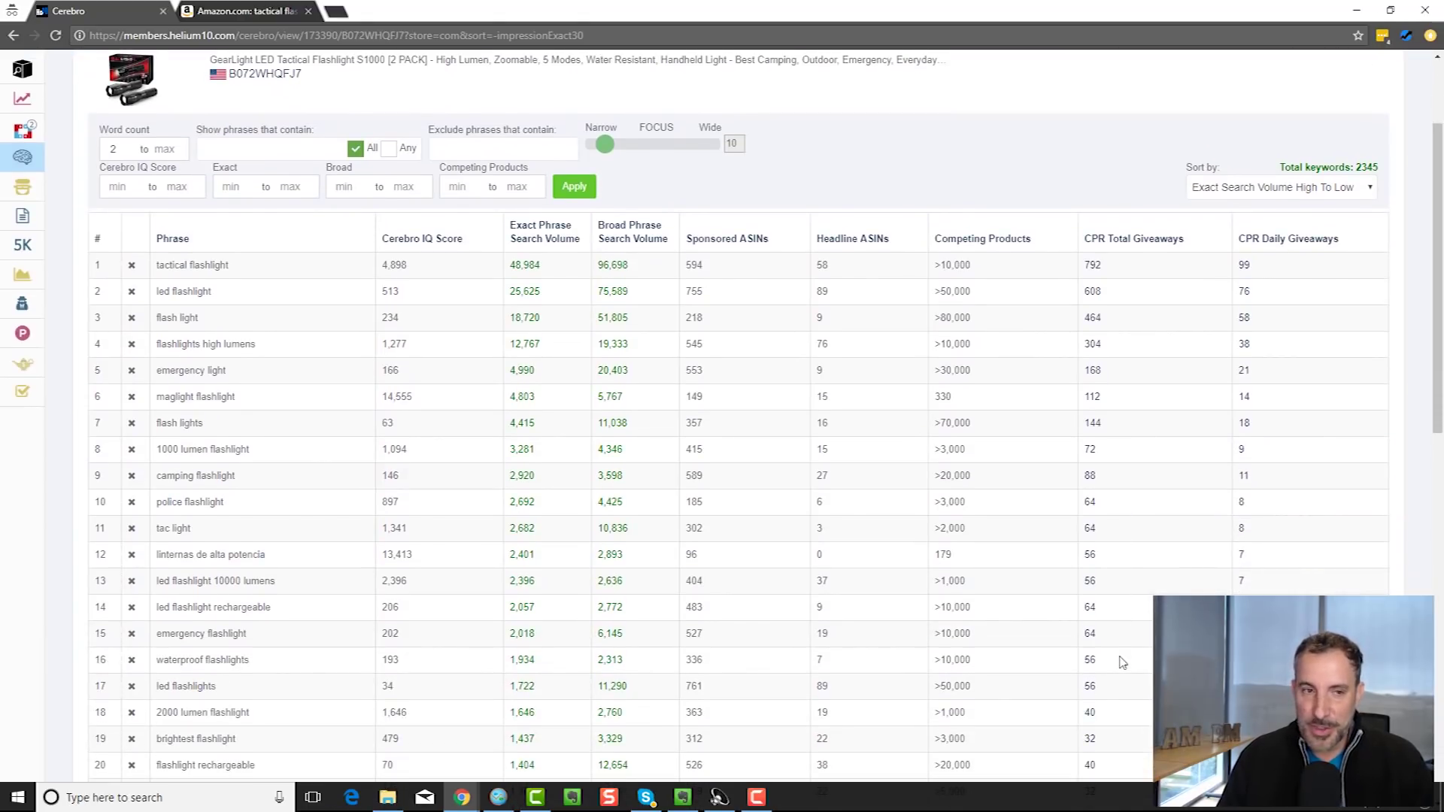
scroll(1117, 662, up, 3)
scroll(1106, 662, down, 3)
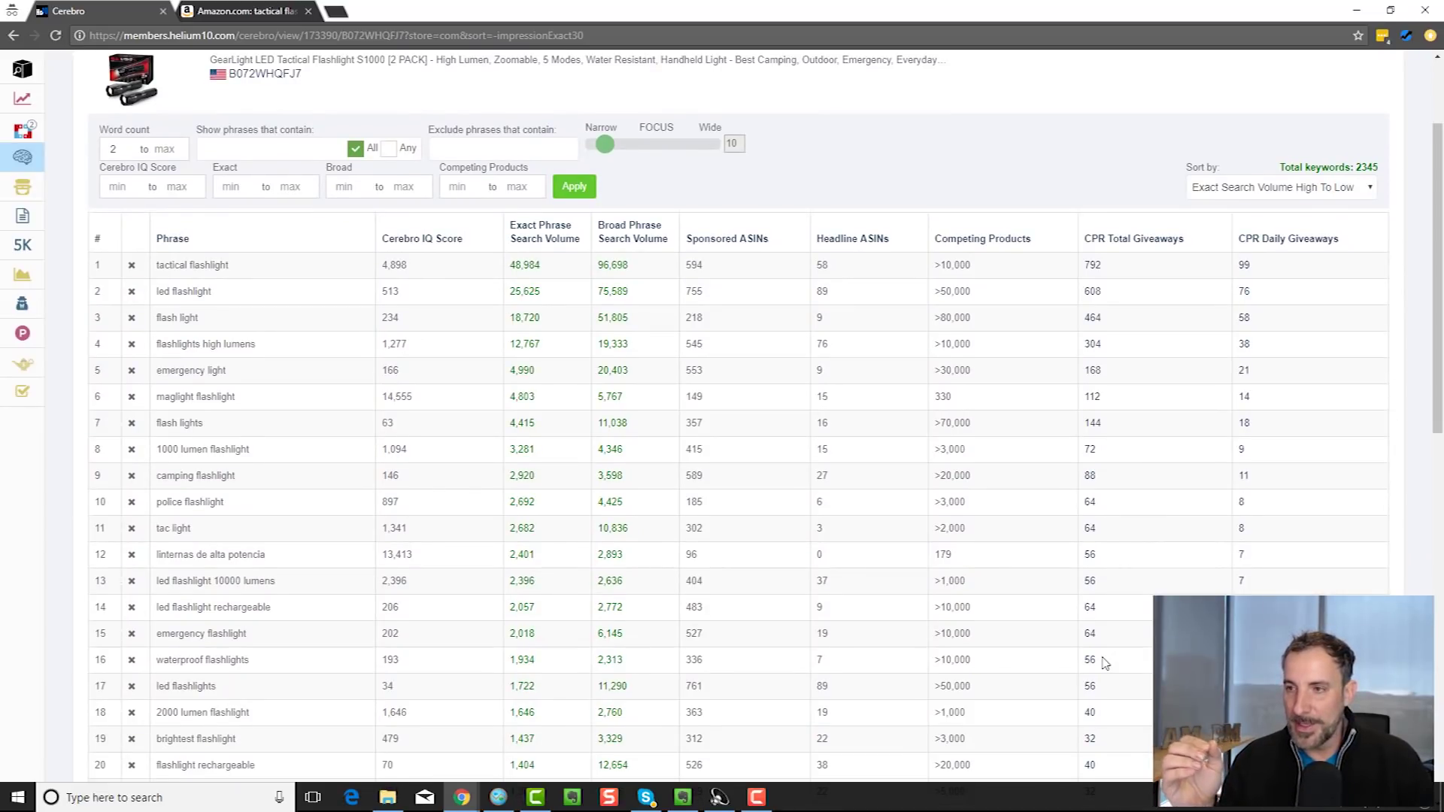
scroll(1104, 662, up, 3)
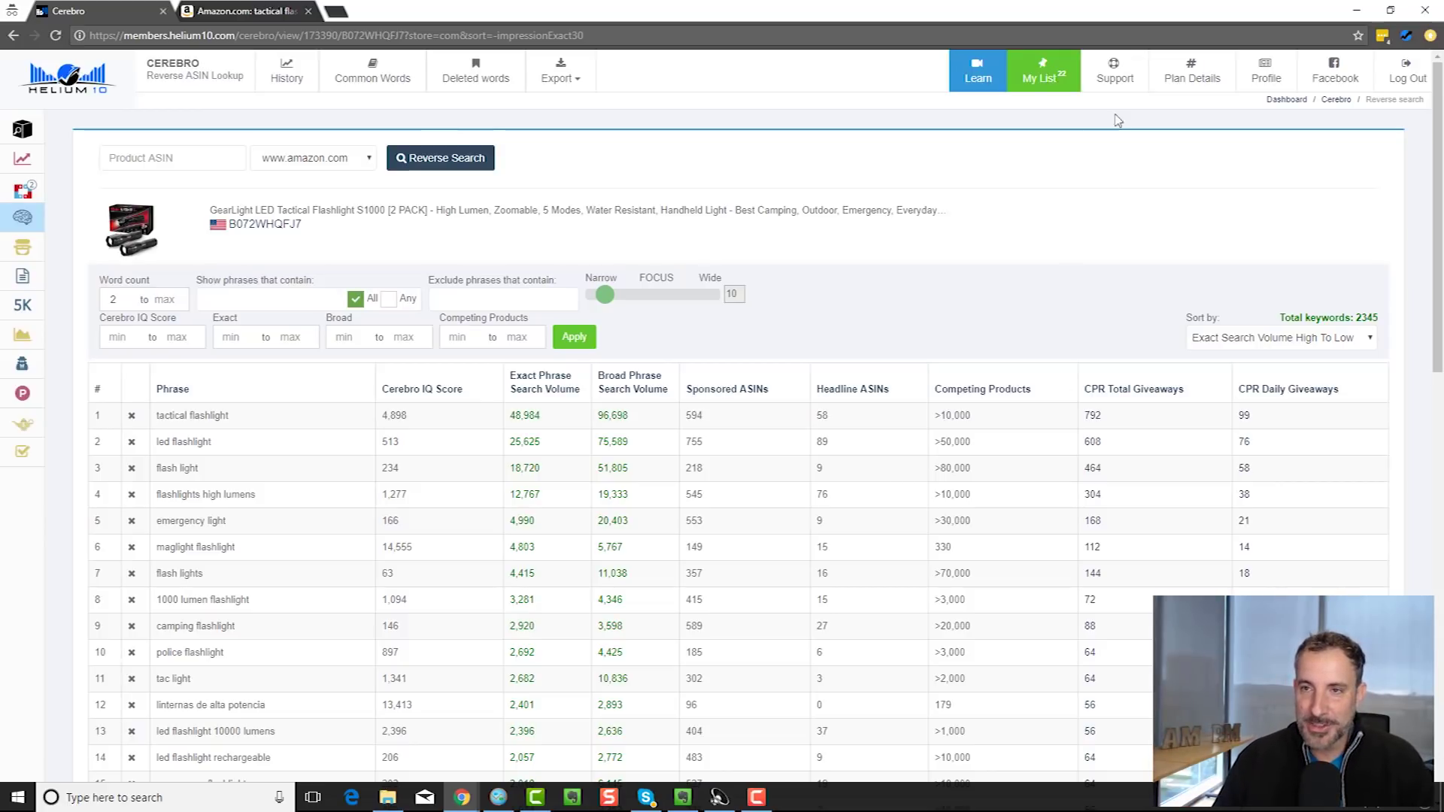
click(1189, 80)
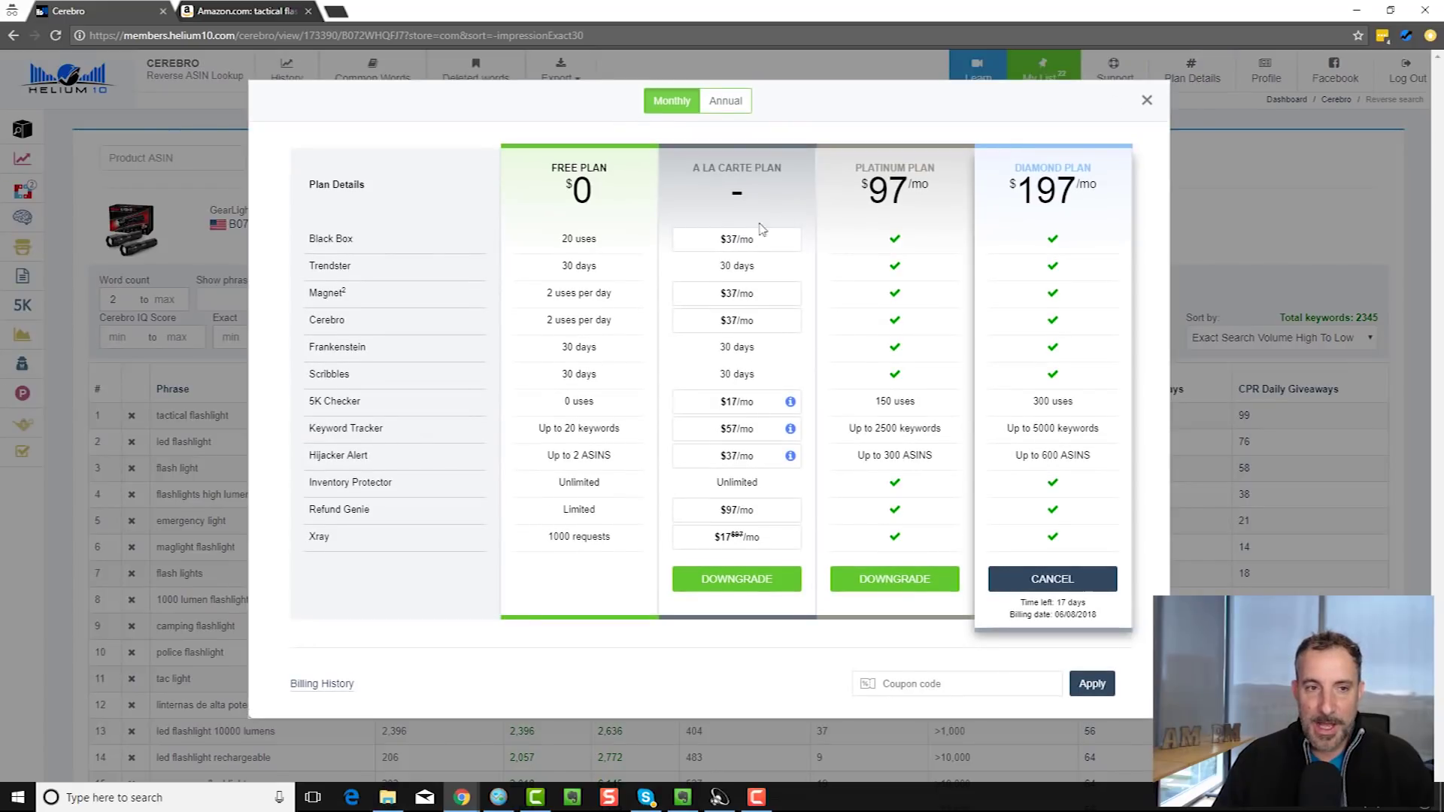
mouse_move(788, 296)
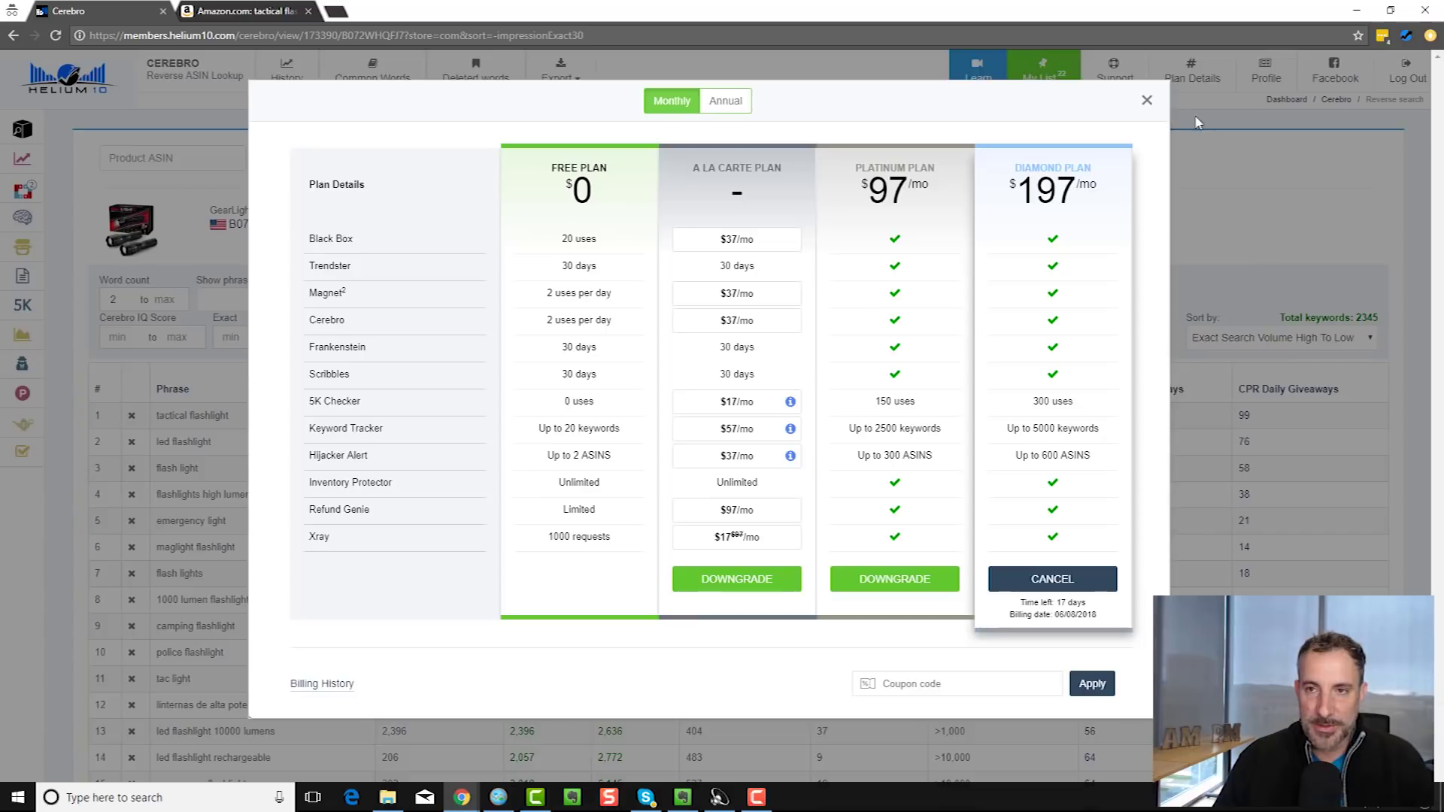
click(1145, 103)
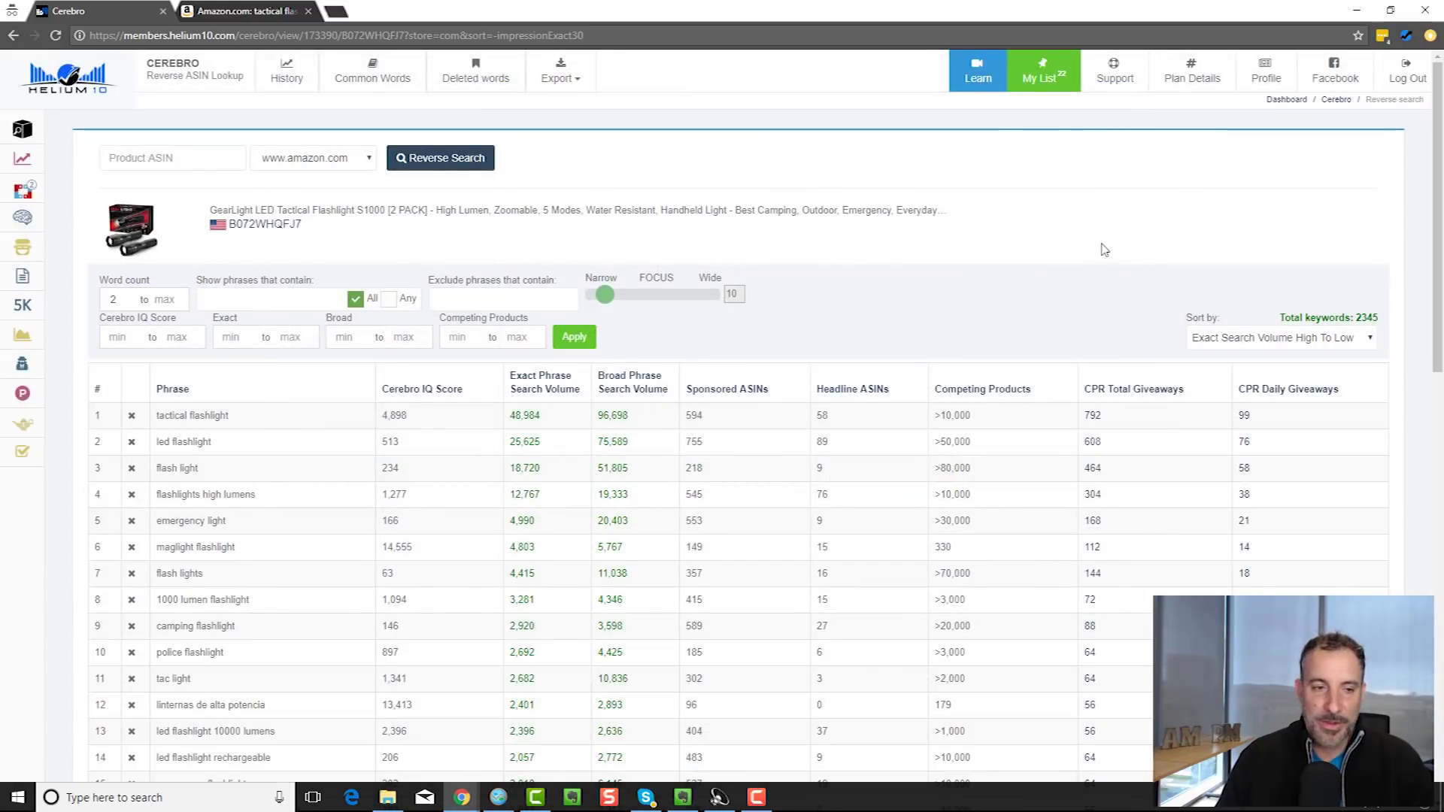
scroll(1031, 281, down, 2)
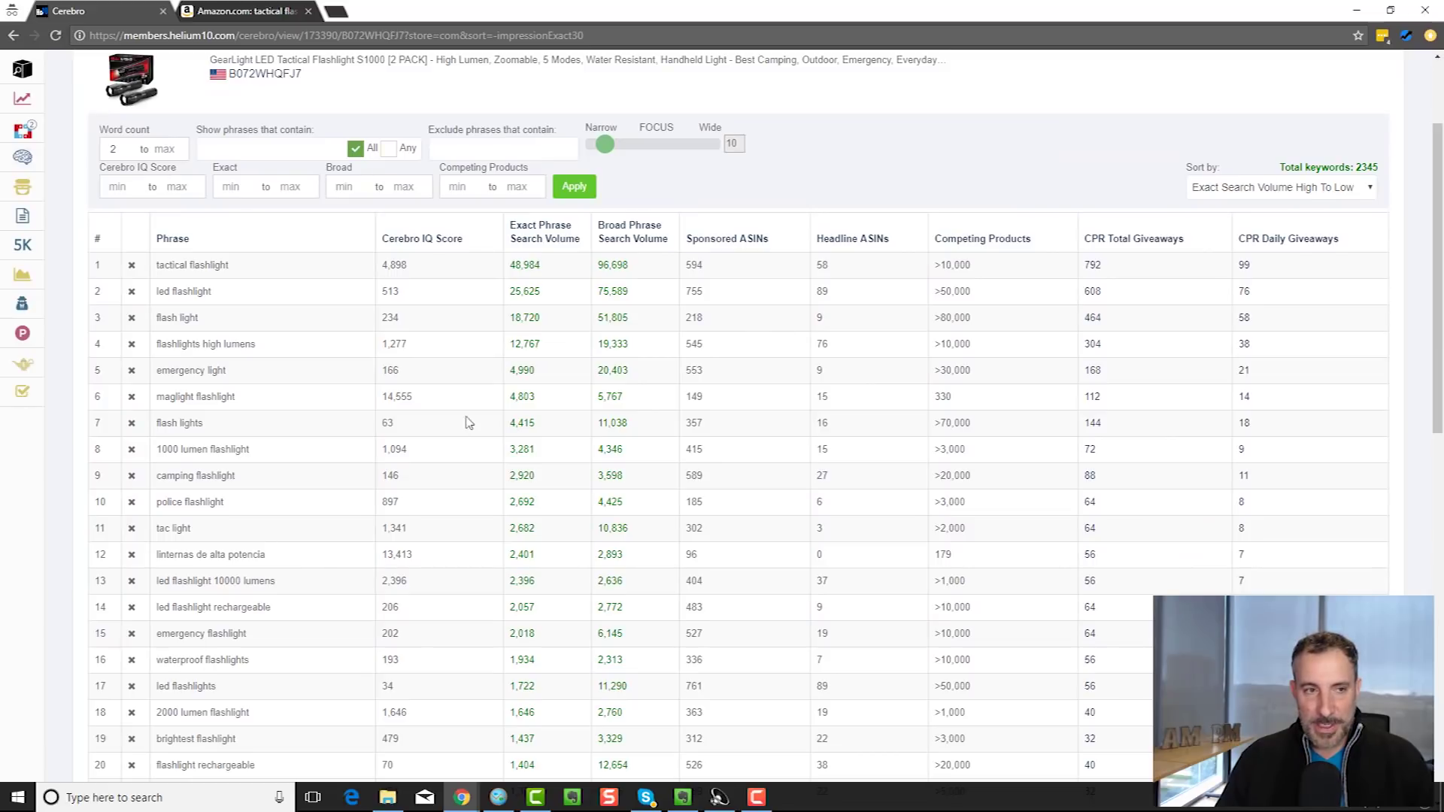
scroll(566, 380, up, 1)
scroll(565, 379, up, 1)
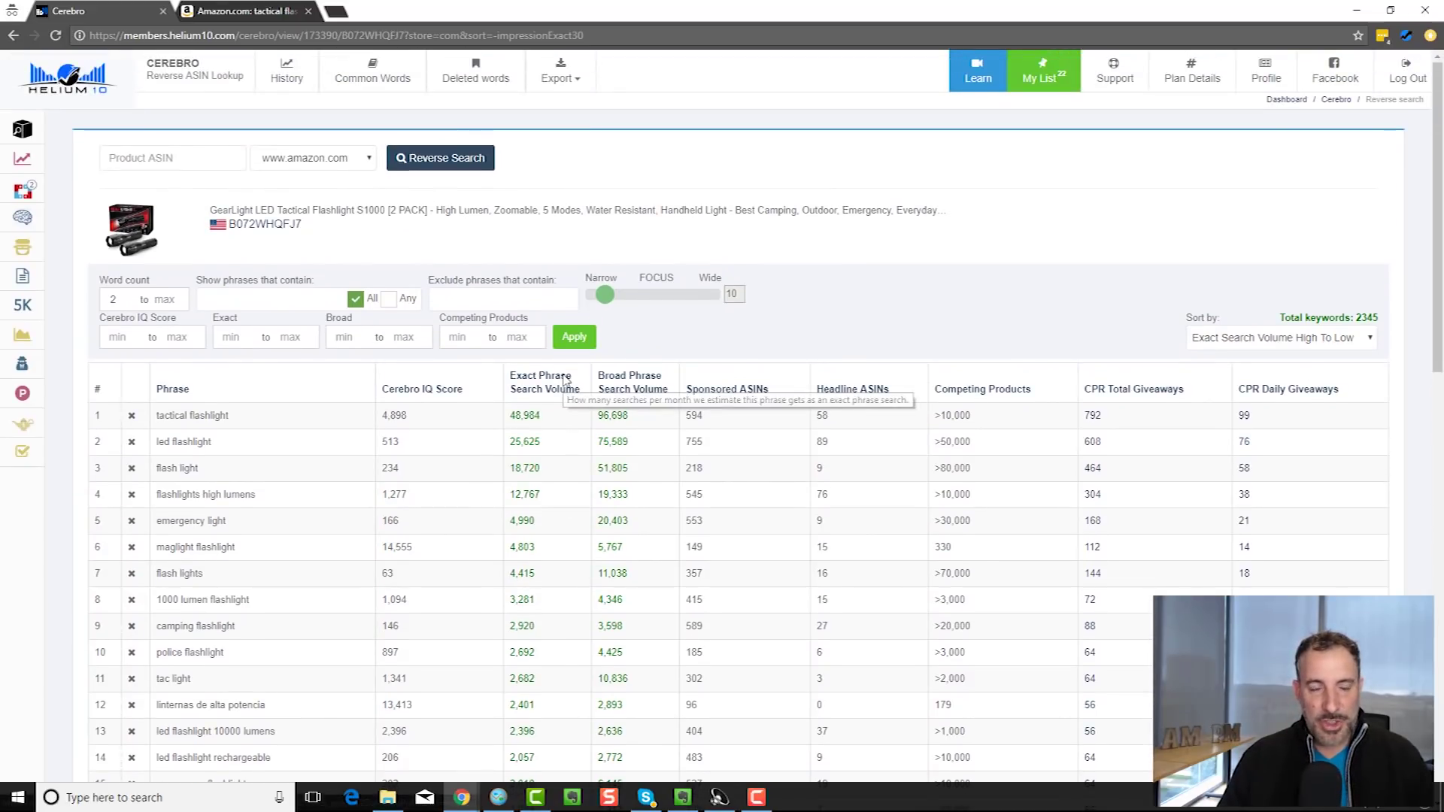